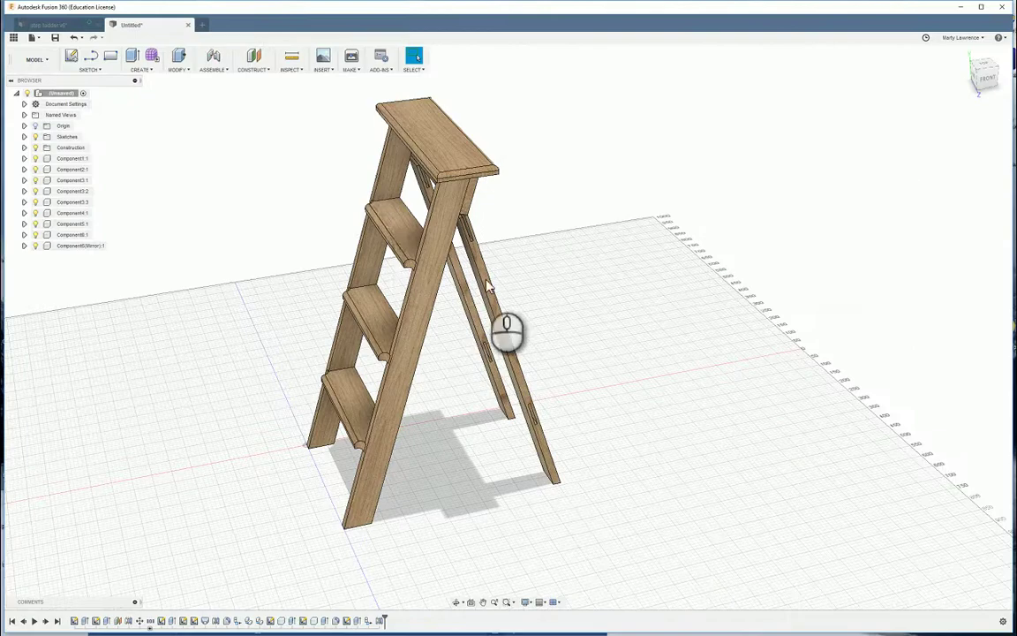
Hide the two front side rails of the stepladder, Component1:1 and Component2:1.
middle_click_drag(486, 282, 468, 306, "shift")
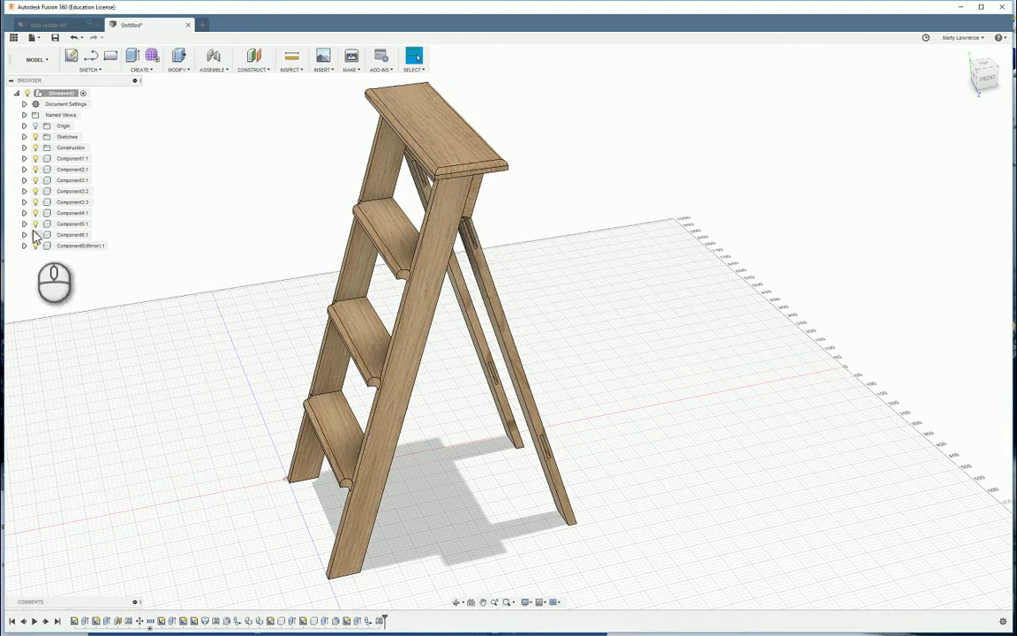
left_click(40, 170)
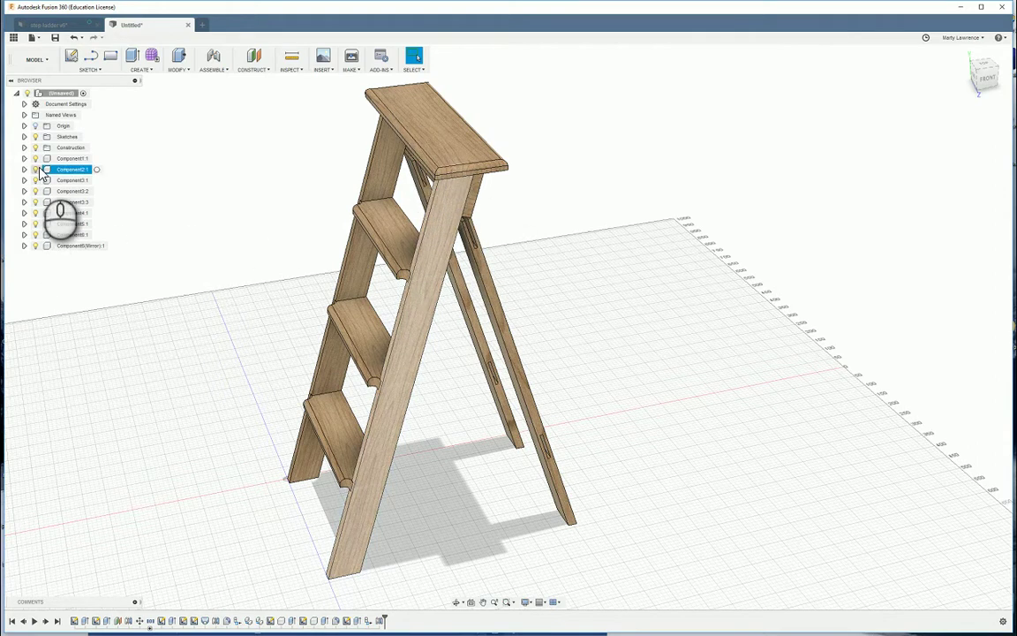
left_click(39, 161)
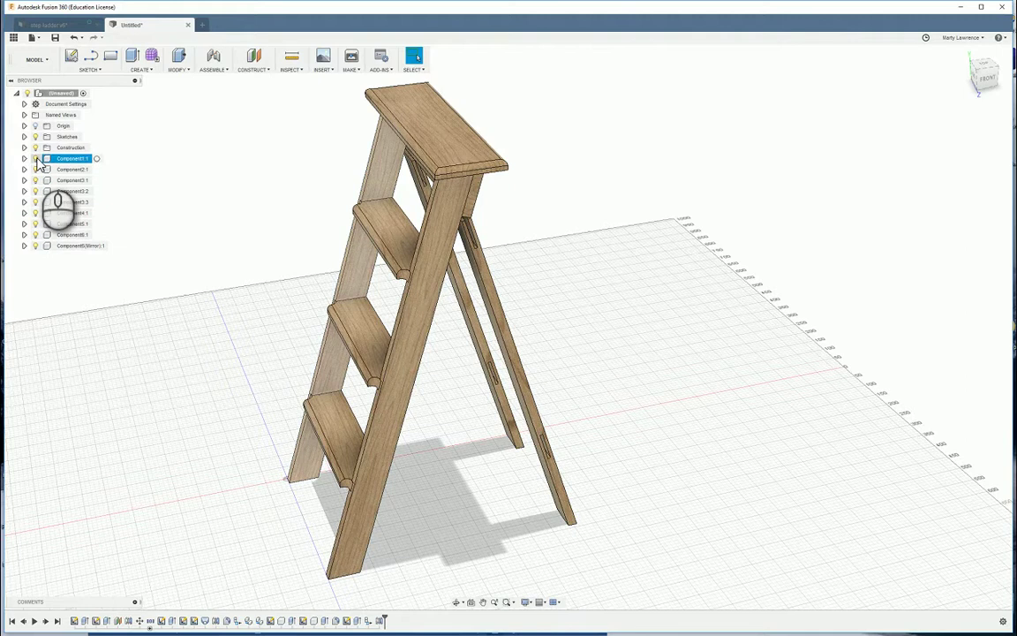
left_click(37, 159)
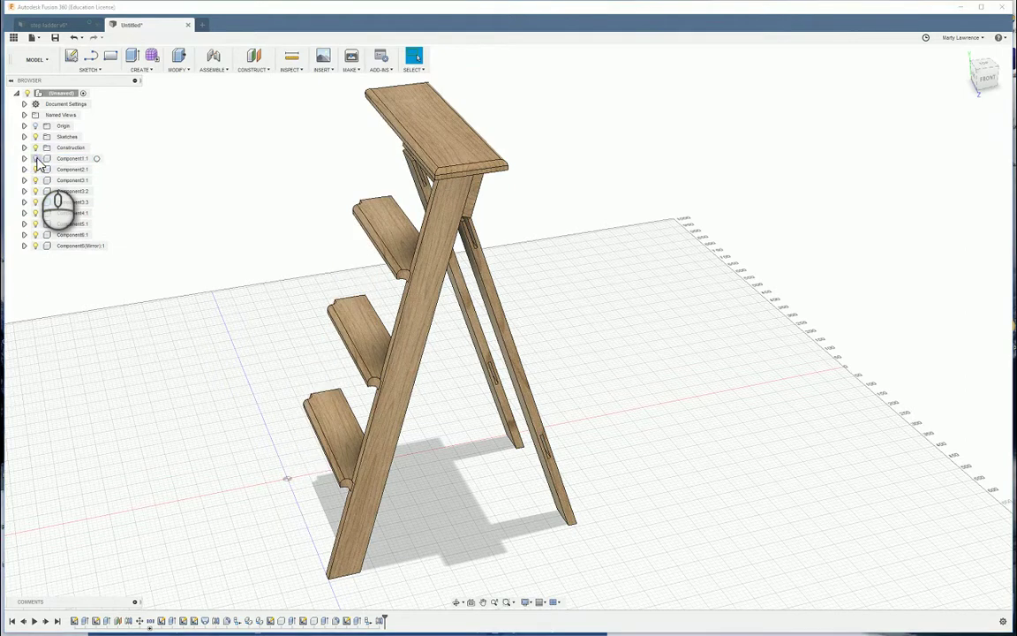
left_click(35, 171)
left_click(36, 170)
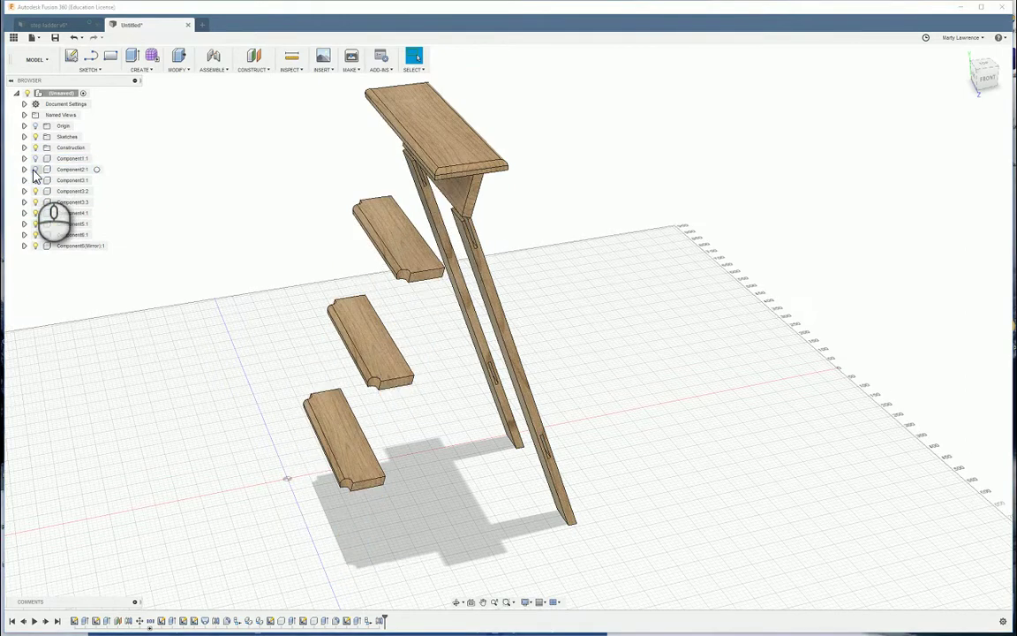
Hide the three treads, the top board and the support beneath it, leaving only the two rear legs displayed.
left_click(36, 180)
left_click(35, 180)
left_click(35, 191)
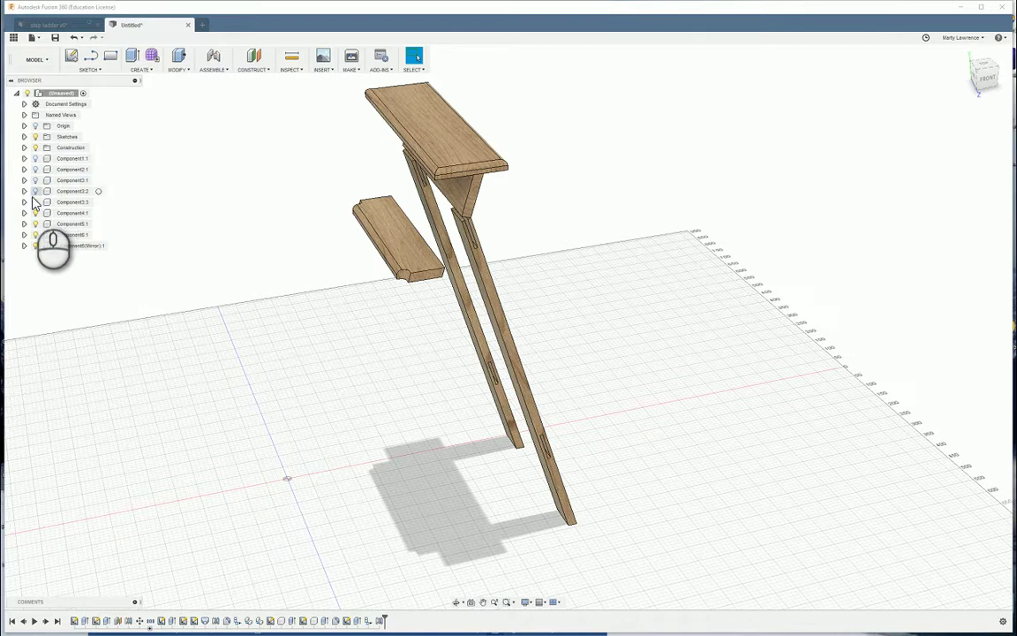
left_click(36, 202)
left_click(35, 202)
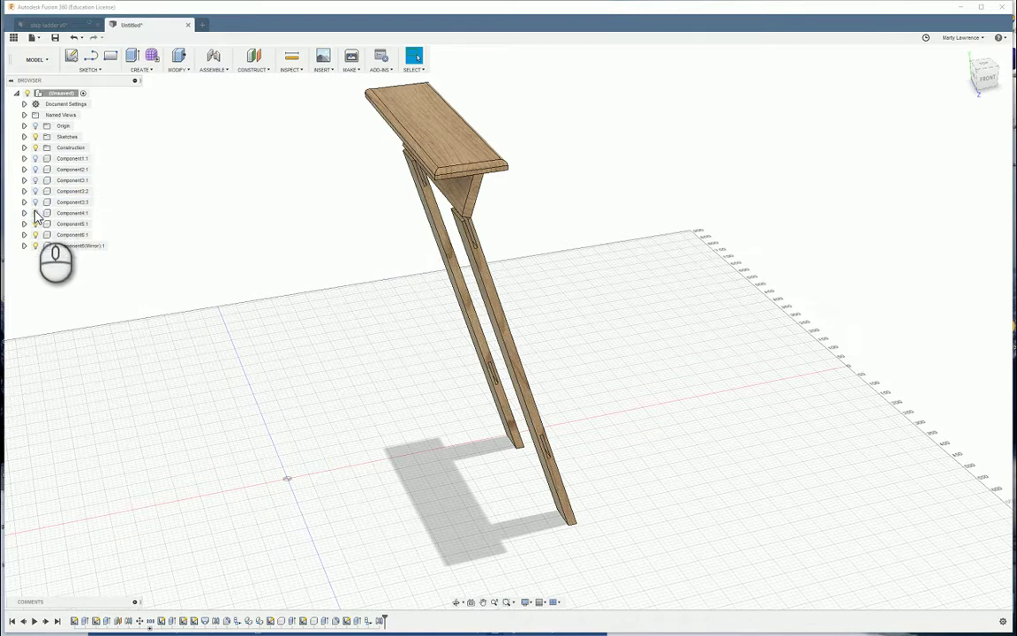
left_click(35, 213)
left_click(35, 224)
left_click(35, 223)
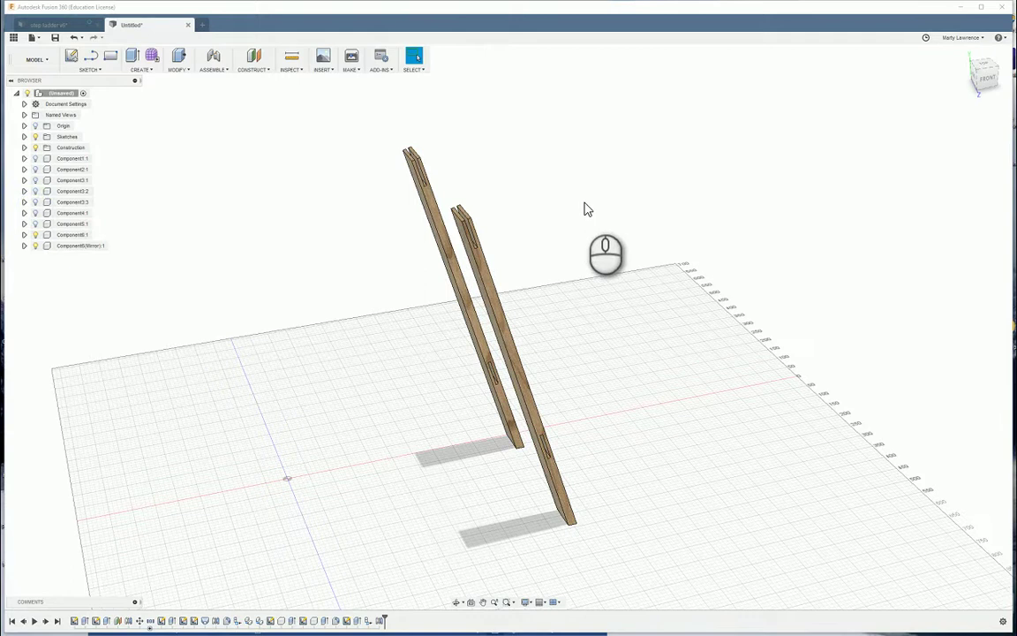
Start a new sketch on the top end face of the nearer rear leg.
left_click(71, 57)
mouse_move(311, 195)
middle_mouse_down("shift")
mouse_move(420, 170)
mouse_move(422, 153)
mouse_move(411, 163)
middle_mouse_up("shift")
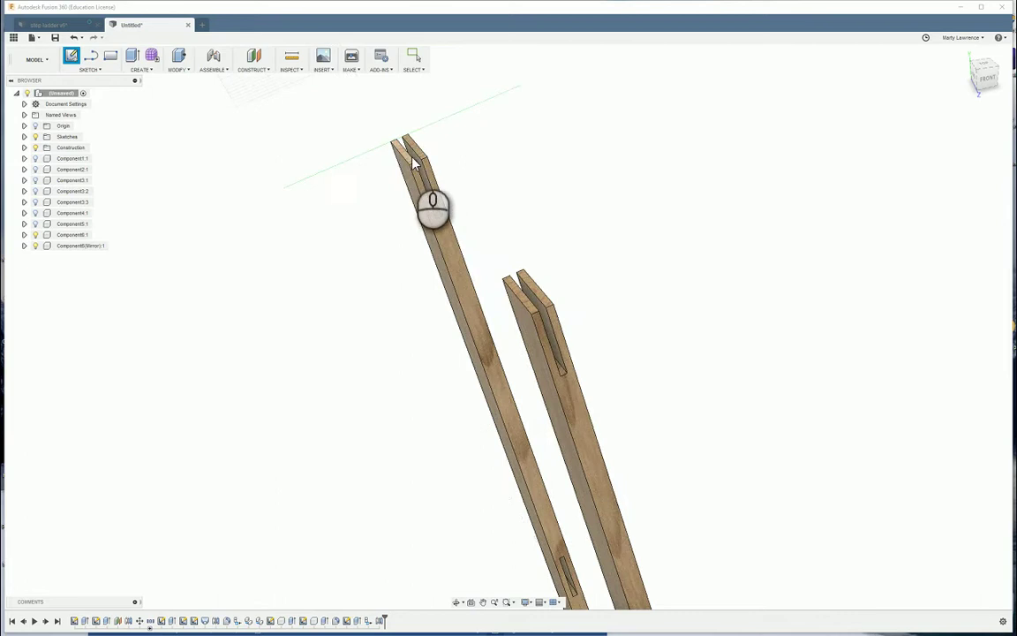
left_click(530, 290)
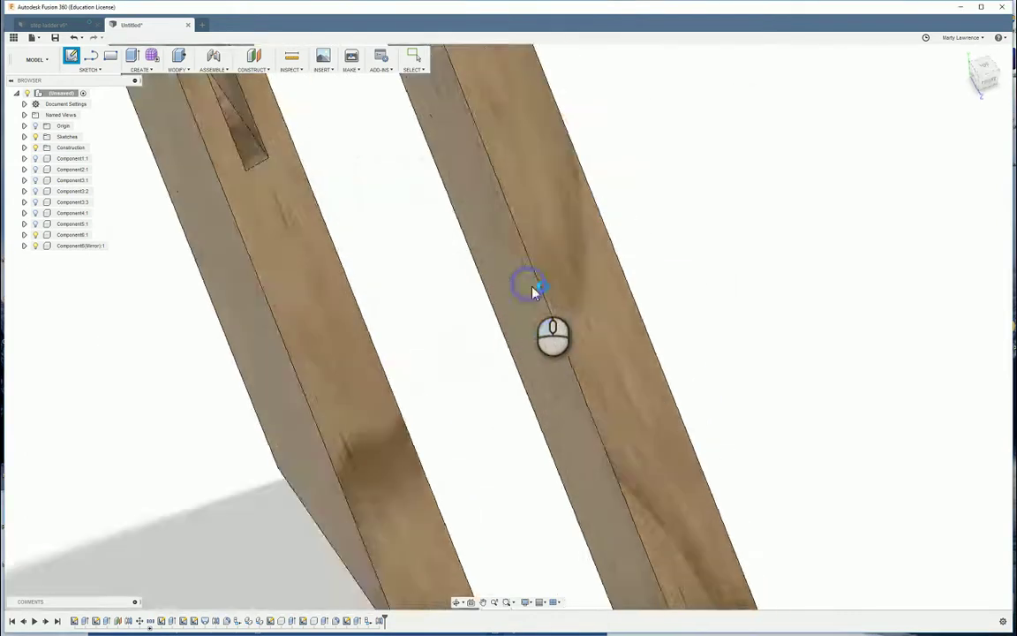
scroll(549, 336, "down", 3)
scroll(552, 340, "down", 4)
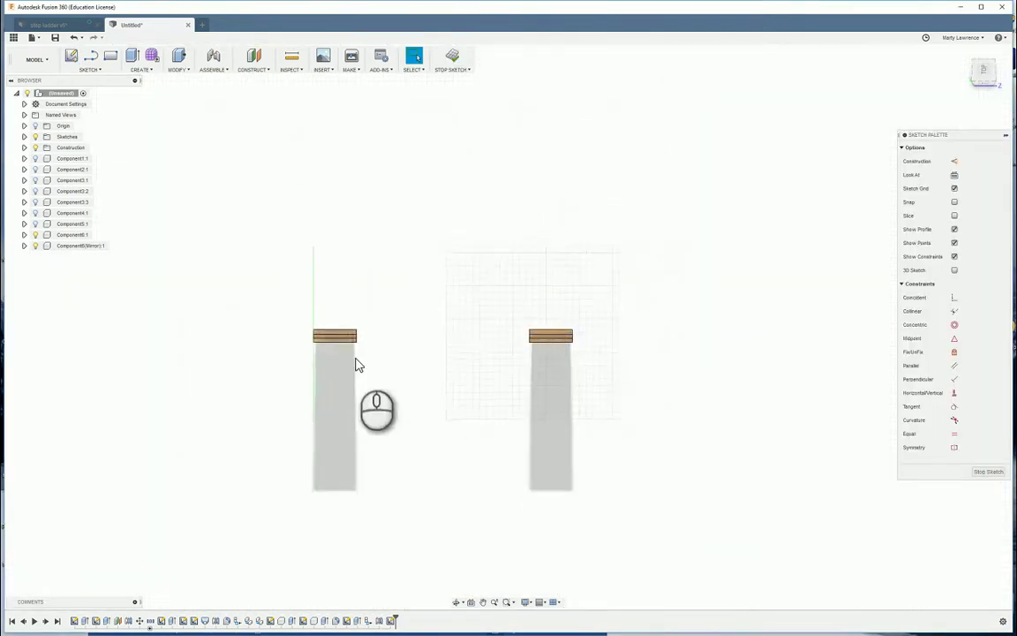
scroll(357, 358, "up", 5)
scroll(513, 313, "down", 2)
middle_click_drag(651, 366, 579, 355)
scroll(565, 353, "down", 1)
scroll(386, 307, "up", 2)
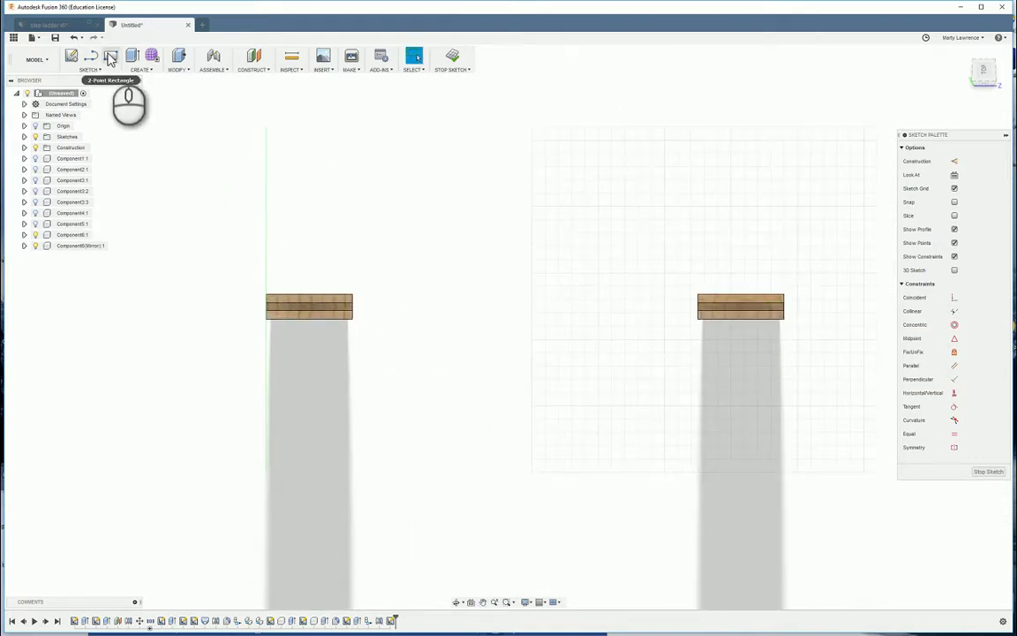
Sketch a two-point rectangle spanning the gap between the rear legs' top ends, from inner corner to opposite inner corner.
left_click(109, 58)
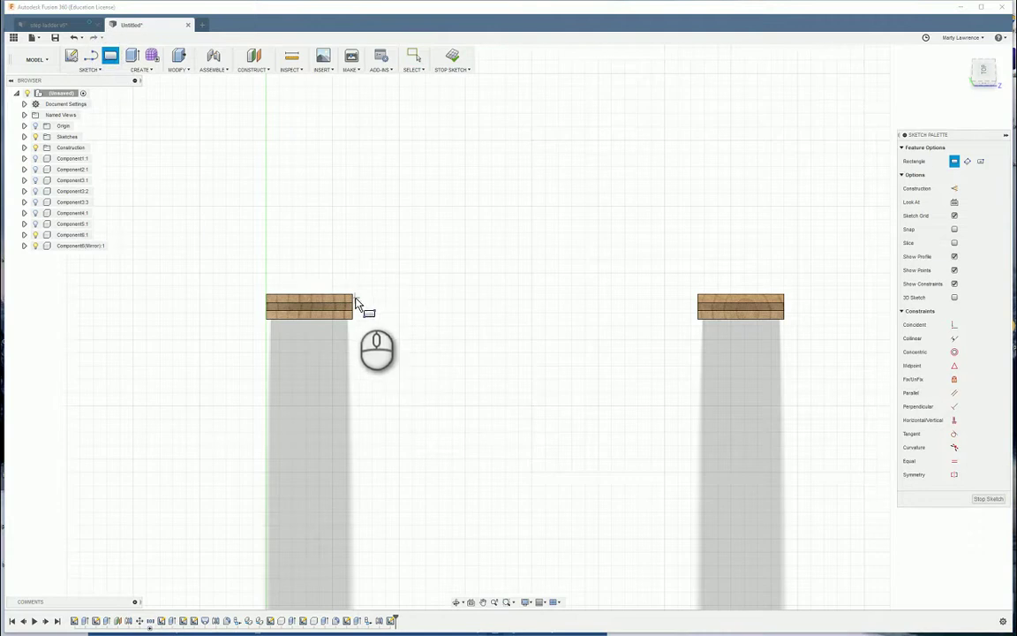
left_click(353, 296)
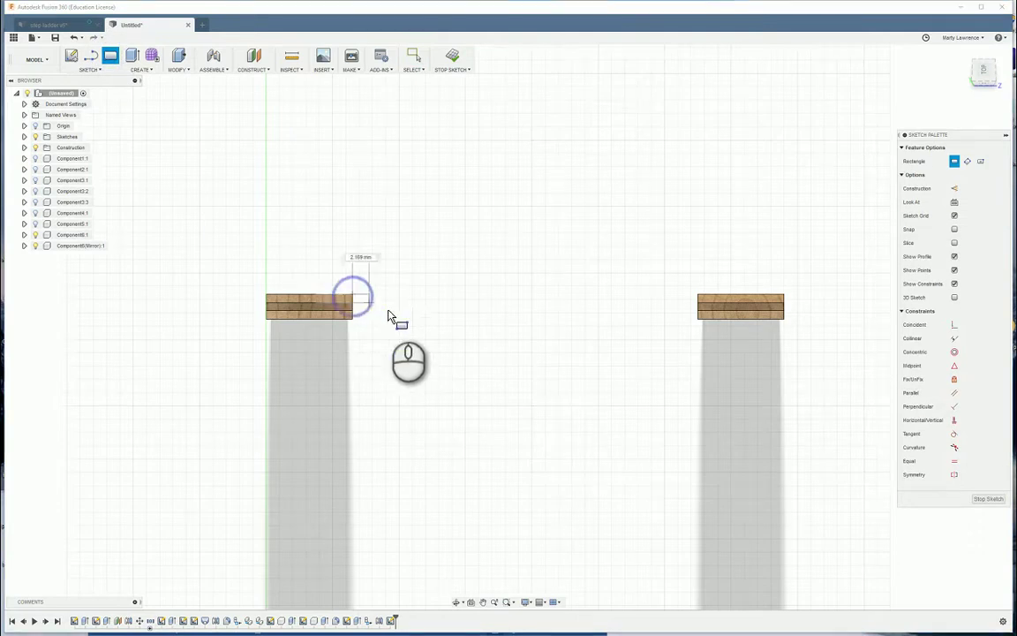
left_click(698, 319)
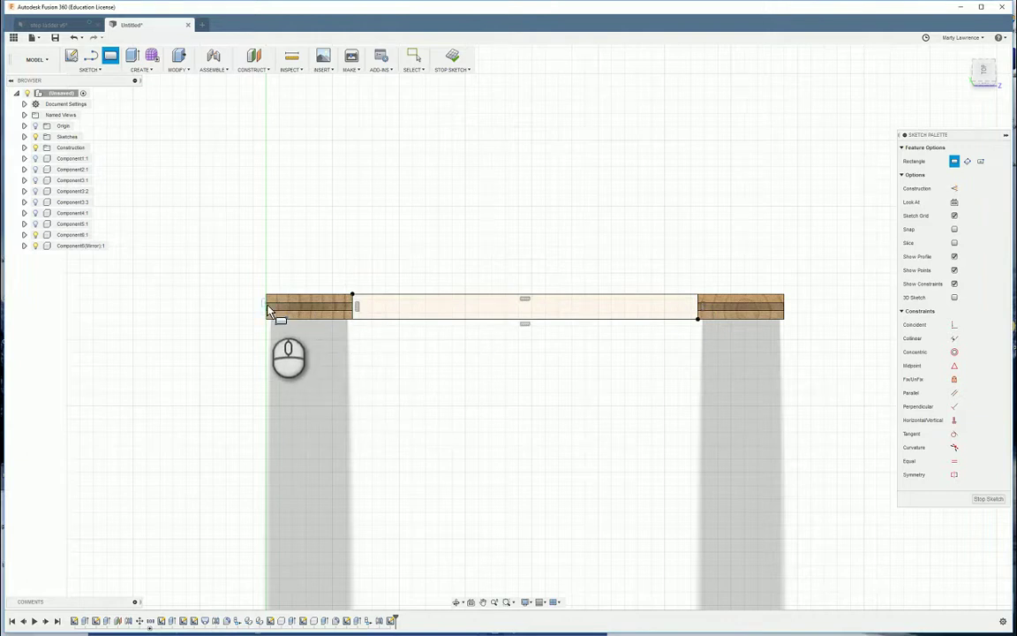
Sketch a rectangle filling the open slot in the top end of the first rear leg.
scroll(269, 309, "down", 2)
scroll(268, 309, "up", 4)
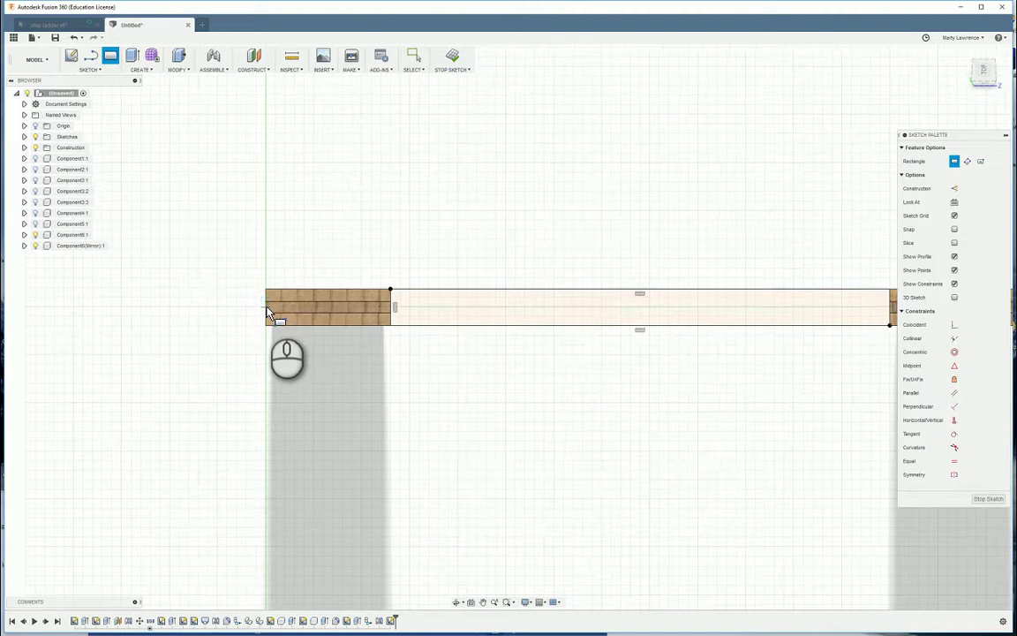
left_click(268, 307)
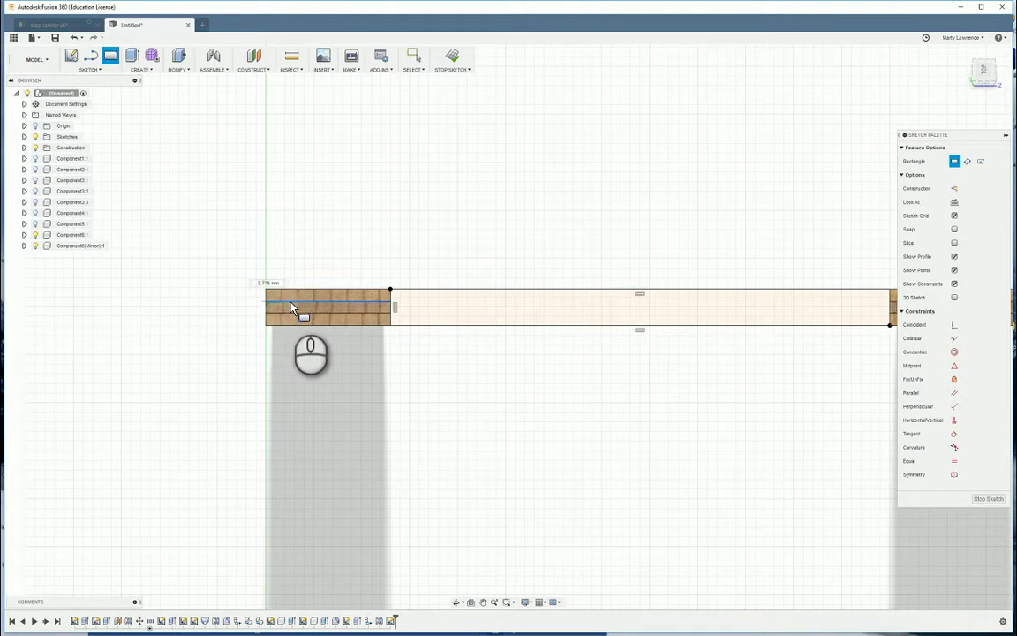
left_click(389, 314)
Sketch a matching rectangle over the slot in the other rear leg's top end and finish the sketch.
scroll(817, 392, "down", 2)
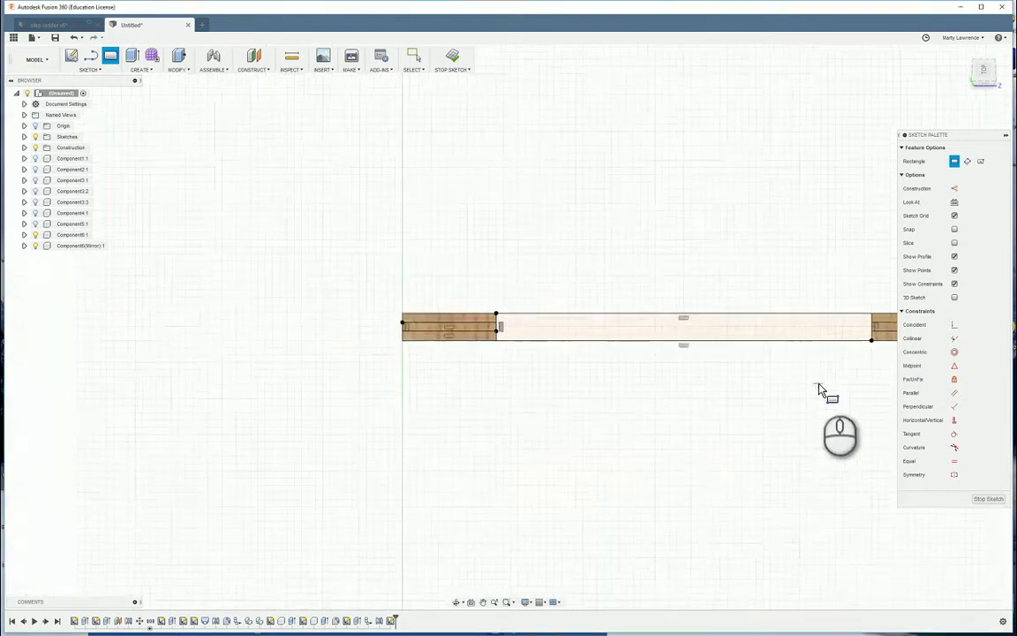
middle_click_drag(822, 390, 524, 413)
scroll(617, 376, "up", 4)
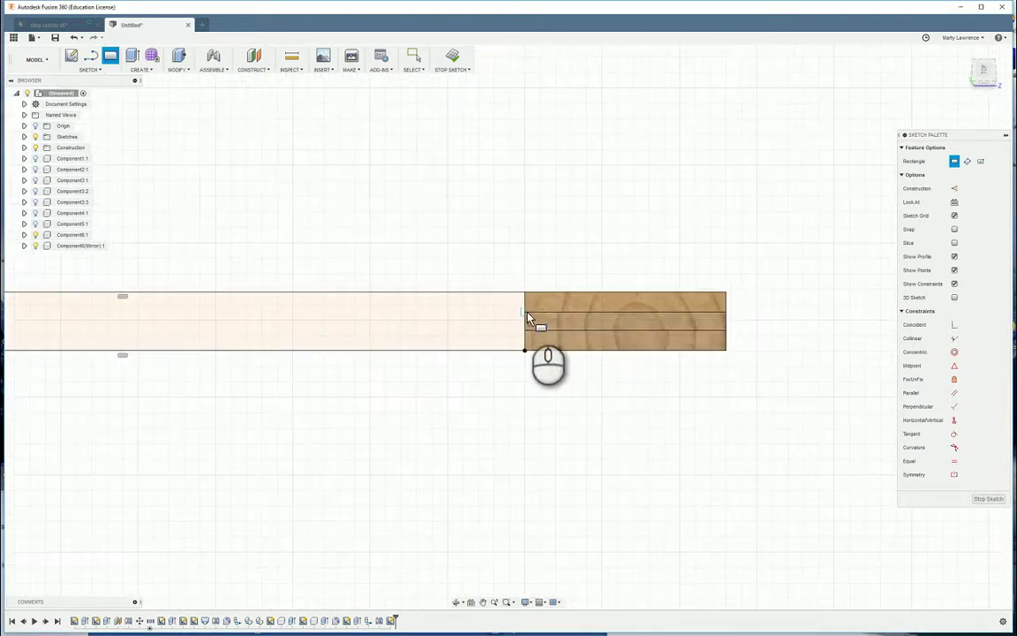
left_click(527, 314)
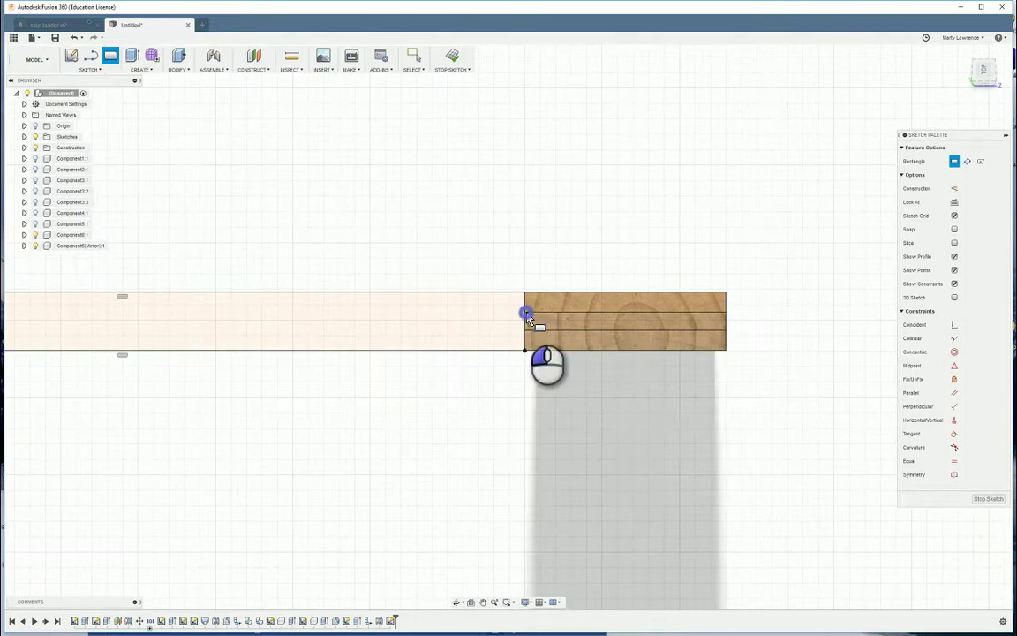
left_click(725, 330)
scroll(725, 334, "down", 4)
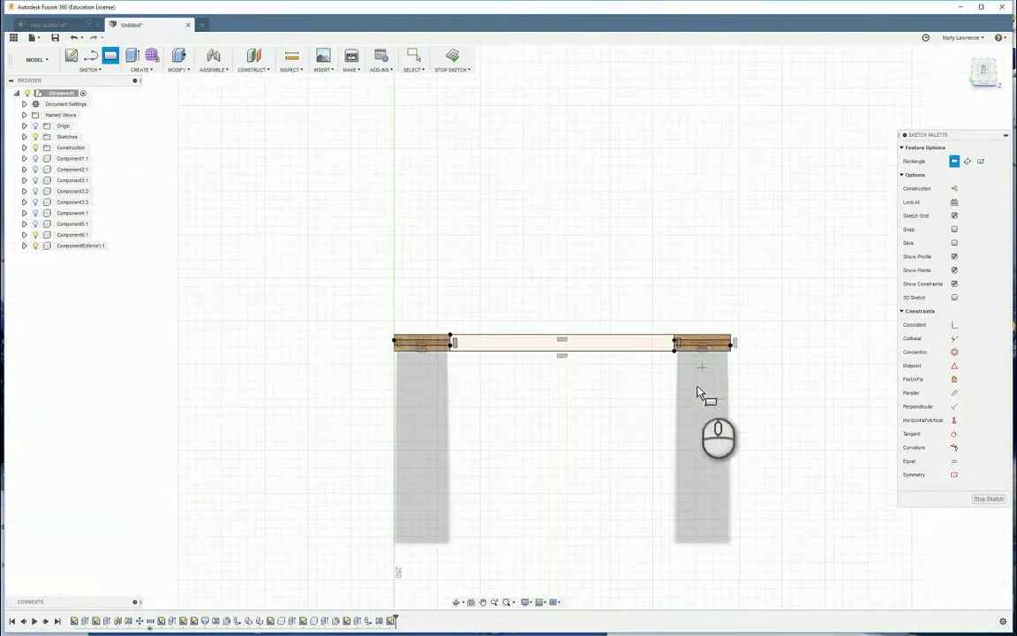
left_click(986, 499)
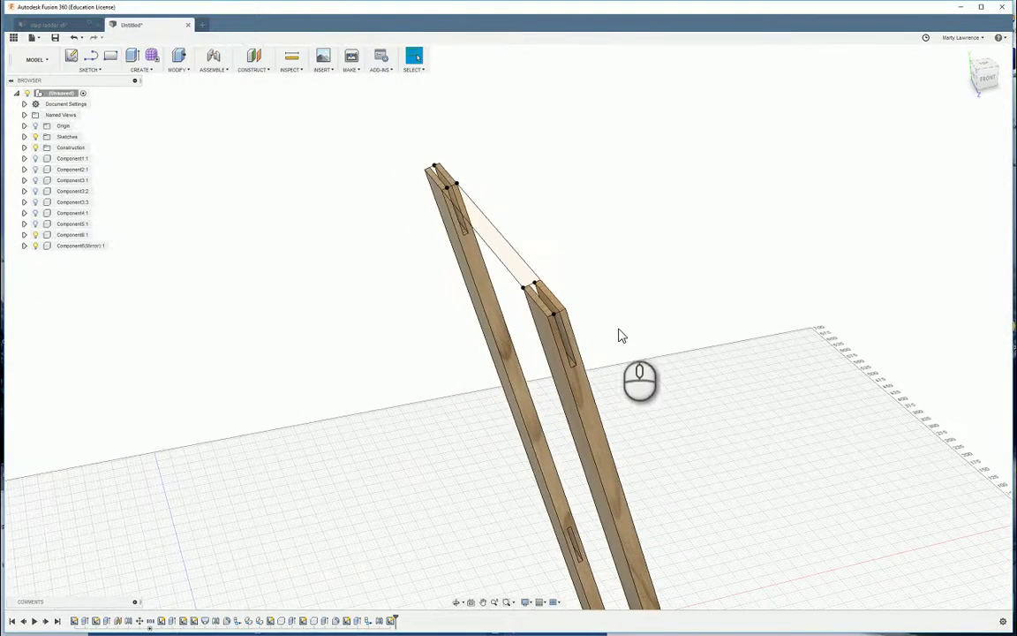
Extrude the central rectangle and both slot profiles by -65 mm as a new component to form the top cross rail.
left_click(132, 55)
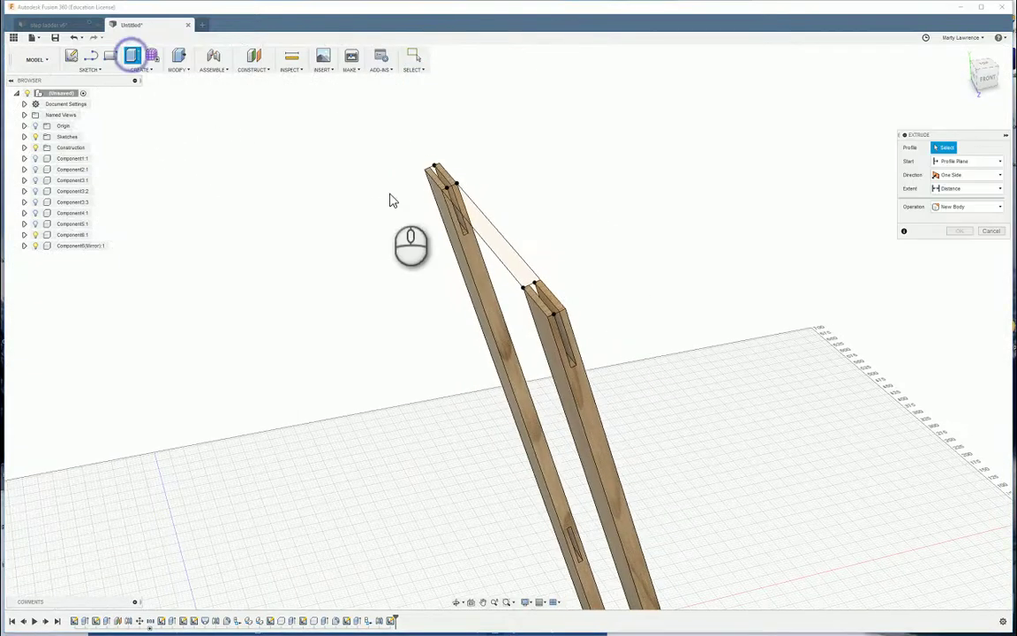
left_click(491, 246)
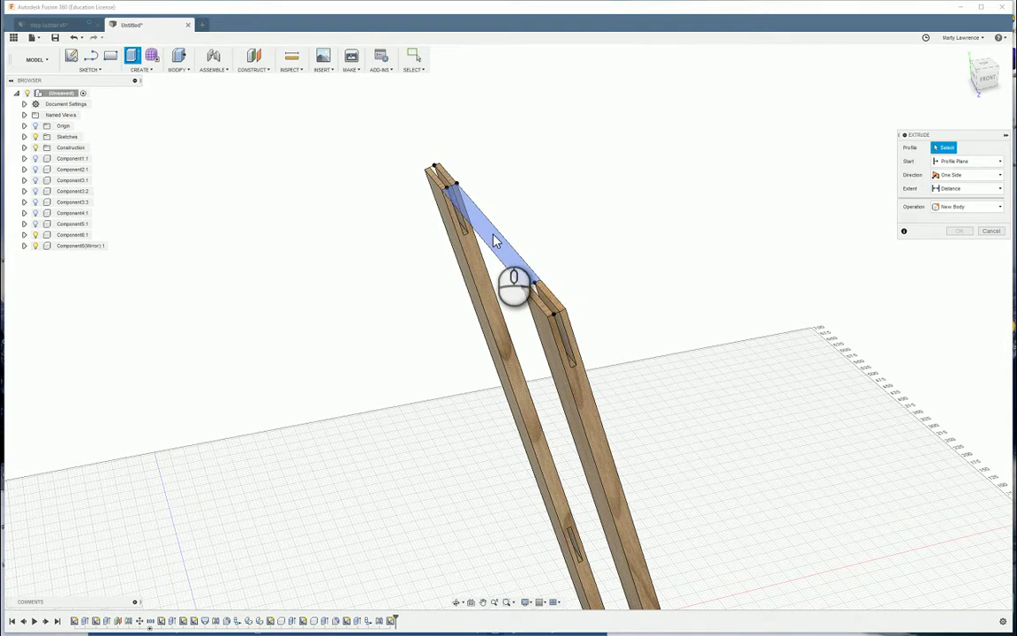
left_click(494, 240)
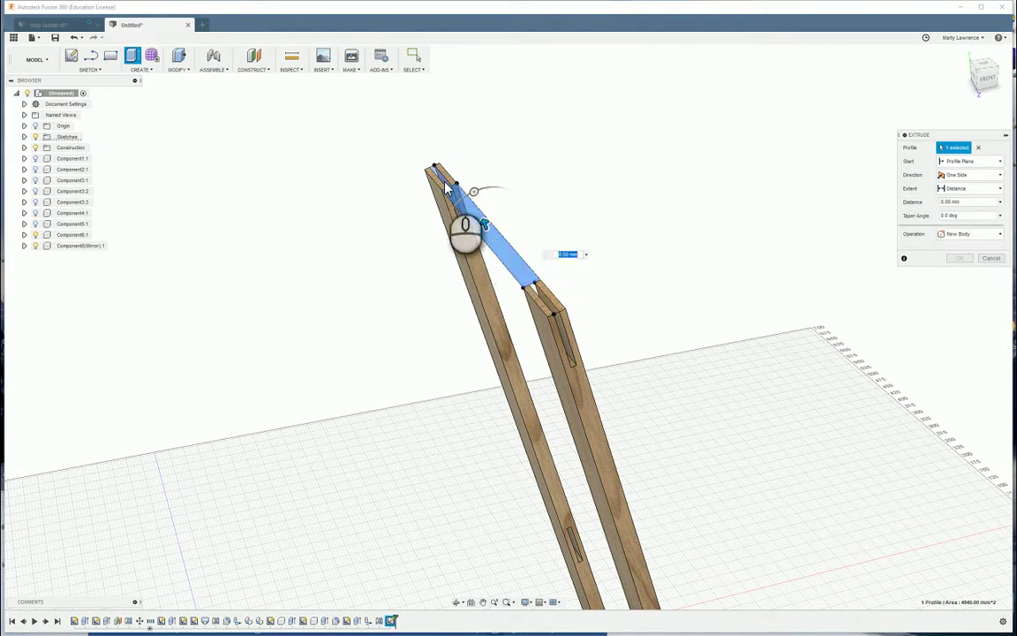
left_click(535, 292)
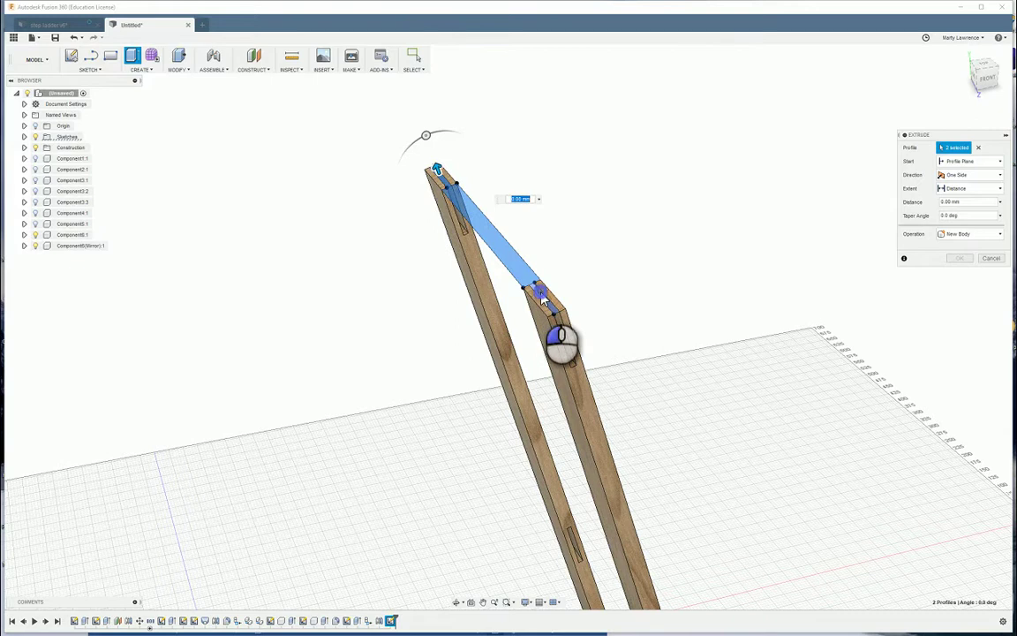
left_click(450, 179)
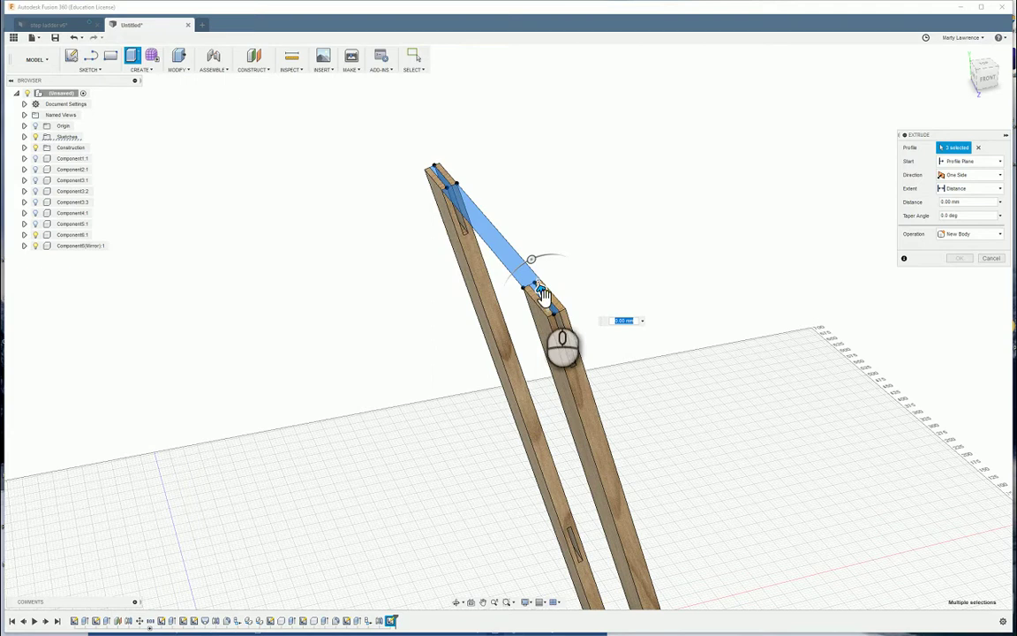
left_click_drag(542, 294, 543, 324)
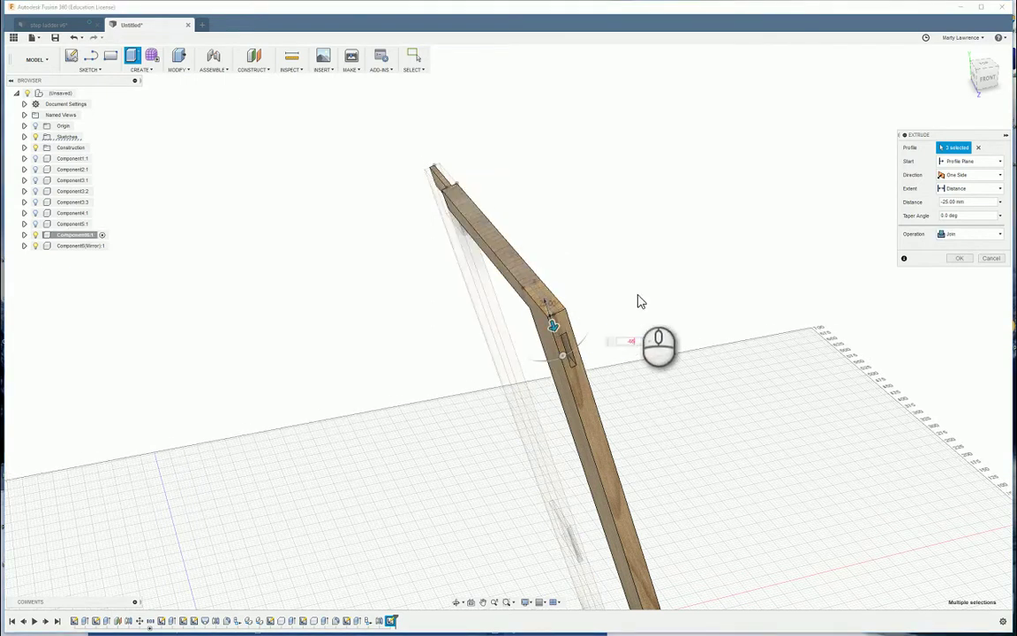
left_click(974, 234)
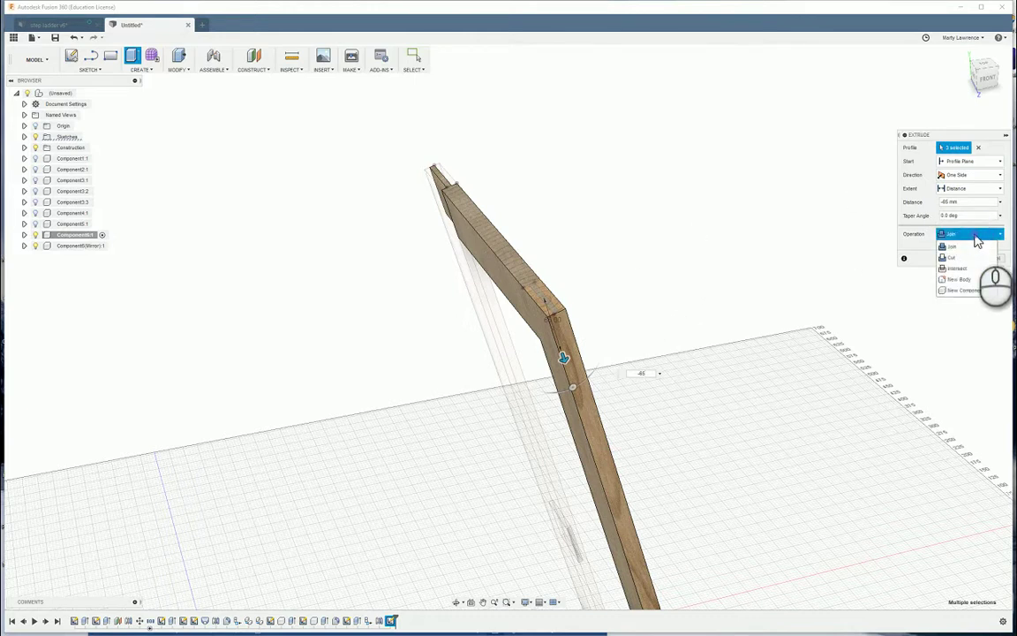
left_click(966, 290)
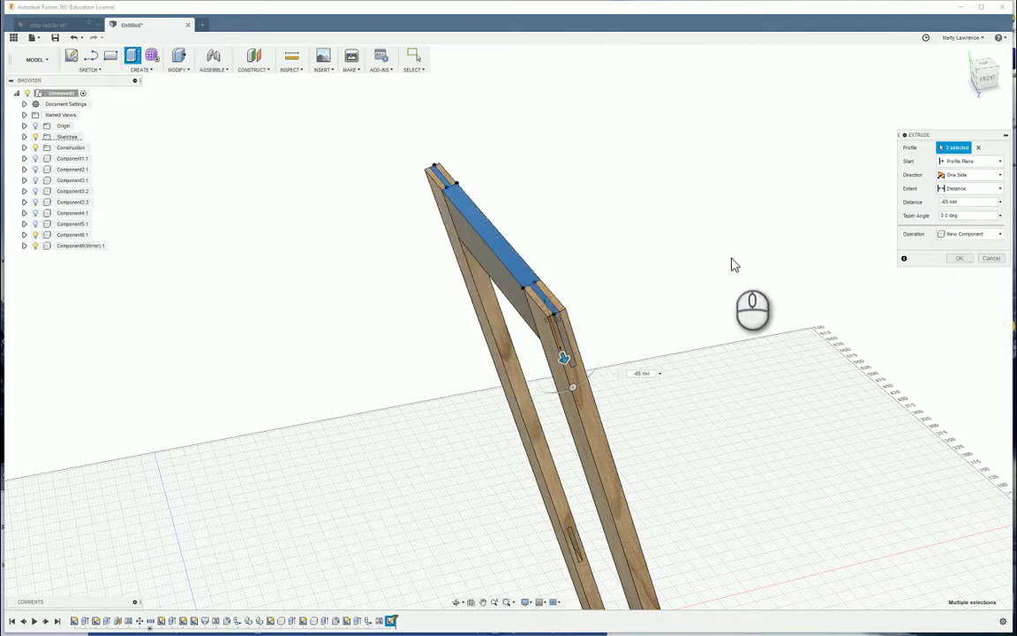
left_click(955, 262)
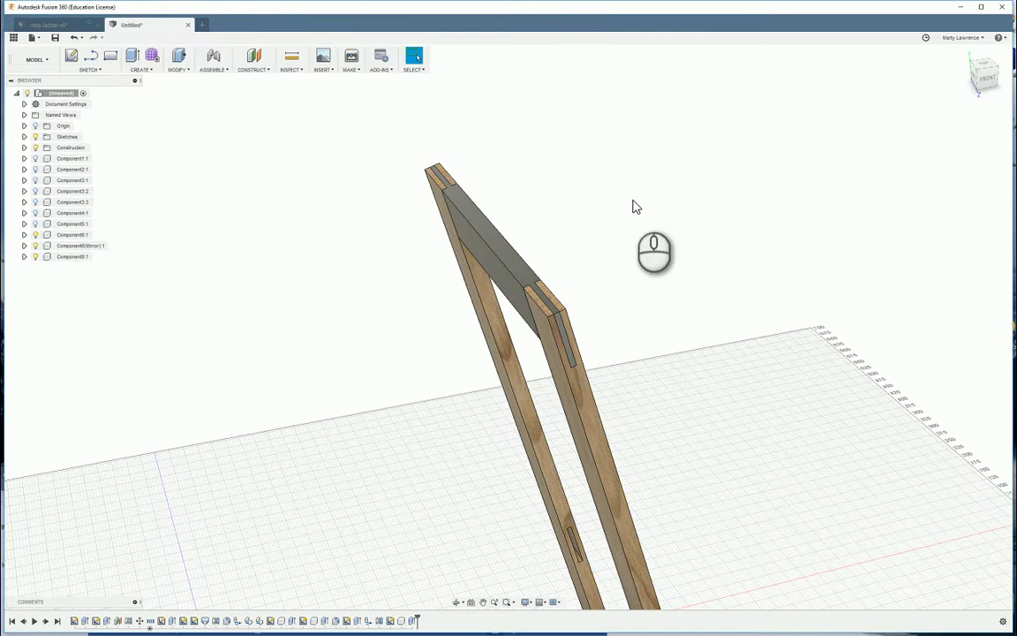
Apply the design's existing wood appearance to the new cross rail between the rear legs.
key("a")
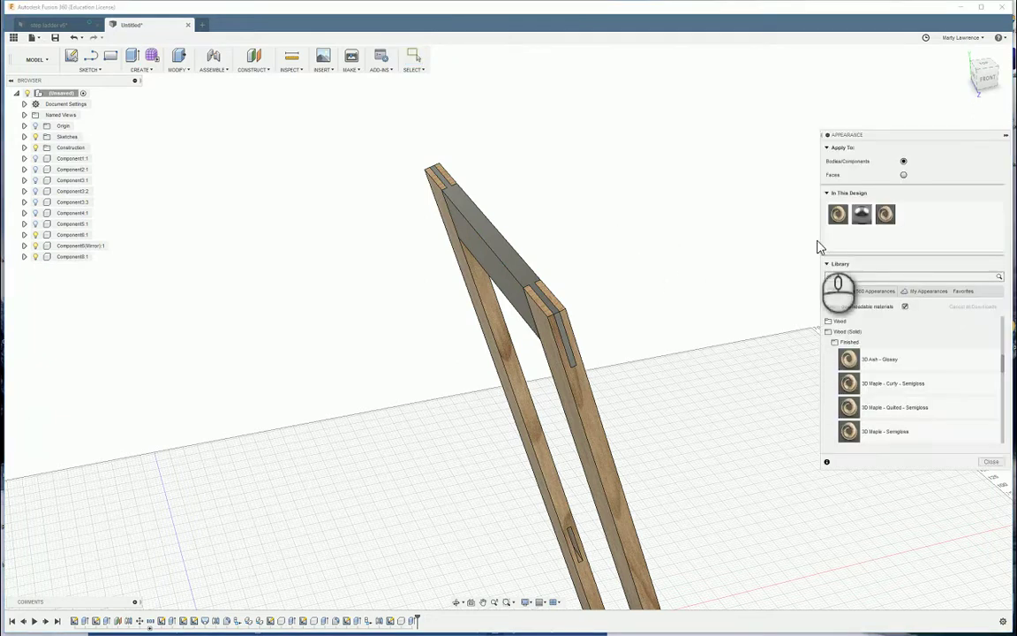
left_click_drag(836, 213, 504, 256)
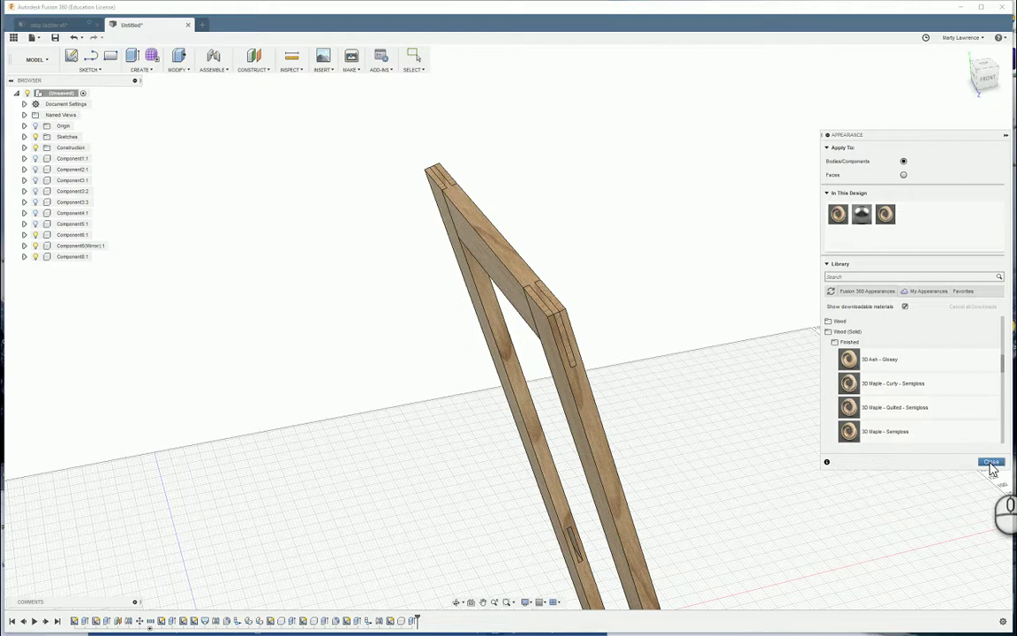
left_click(991, 463)
Set up a point-to-point component move of the top cross rail with the option to create a copy enabled.
middle_click_drag(792, 393, 680, 291, "shift")
scroll(740, 347, "down", 1)
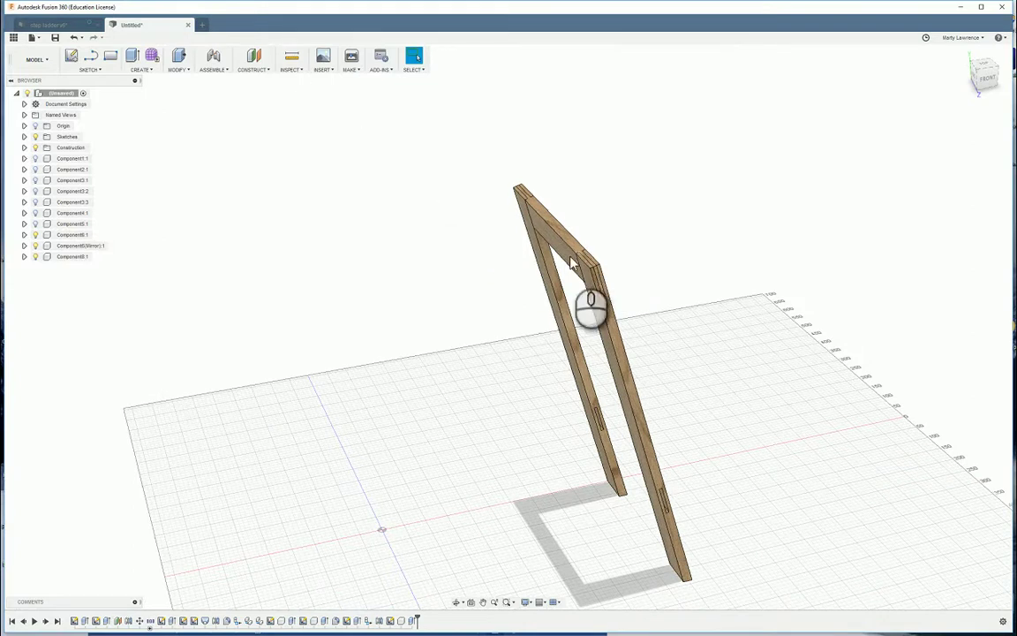
left_click(179, 70)
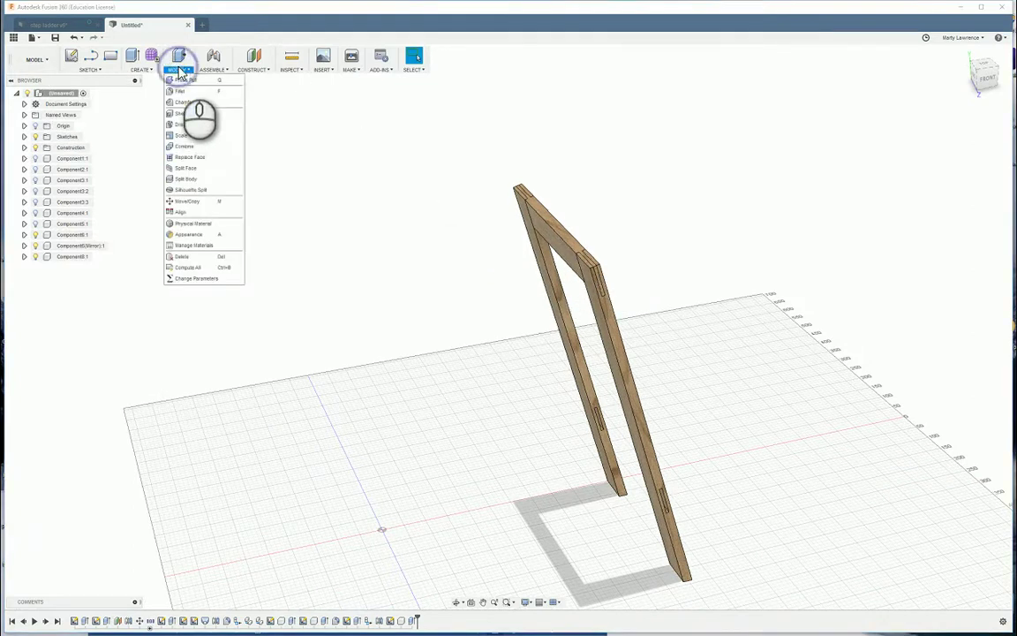
left_click(187, 202)
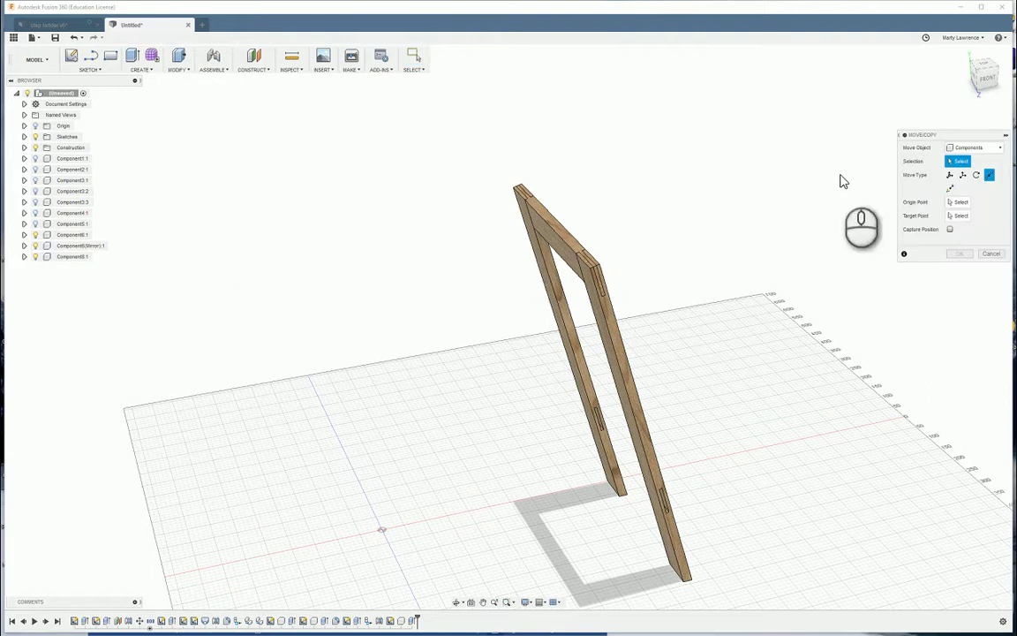
left_click(972, 148)
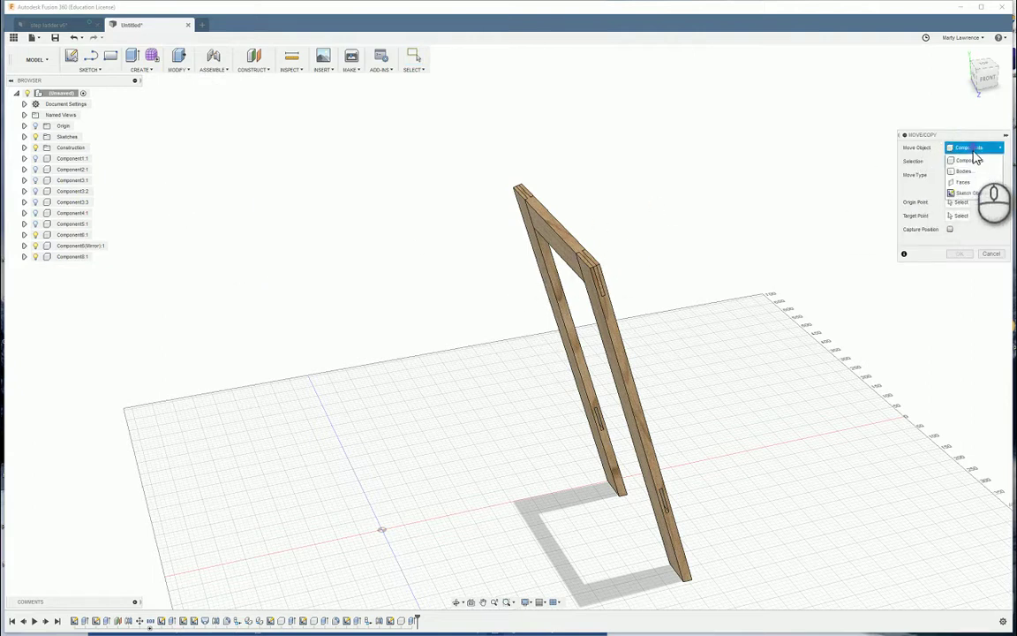
left_click(972, 163)
left_click(973, 148)
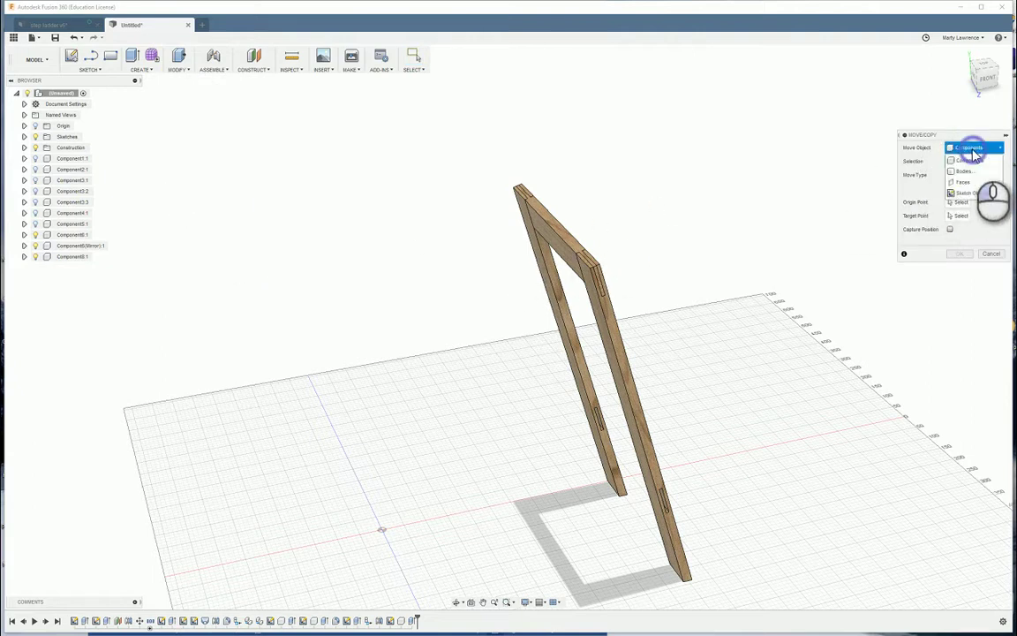
left_click(972, 160)
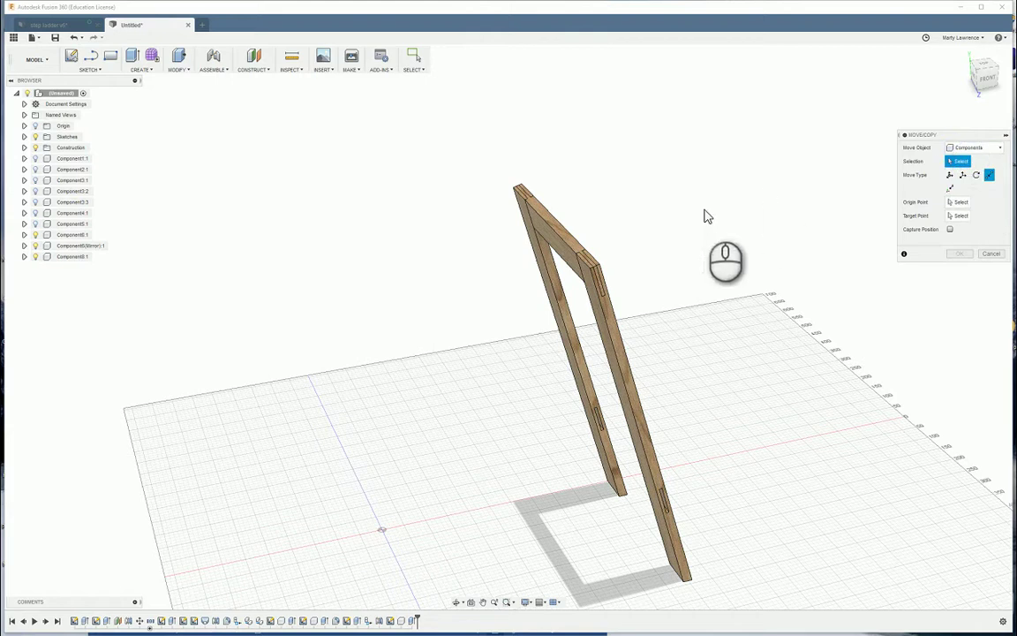
left_click(568, 241)
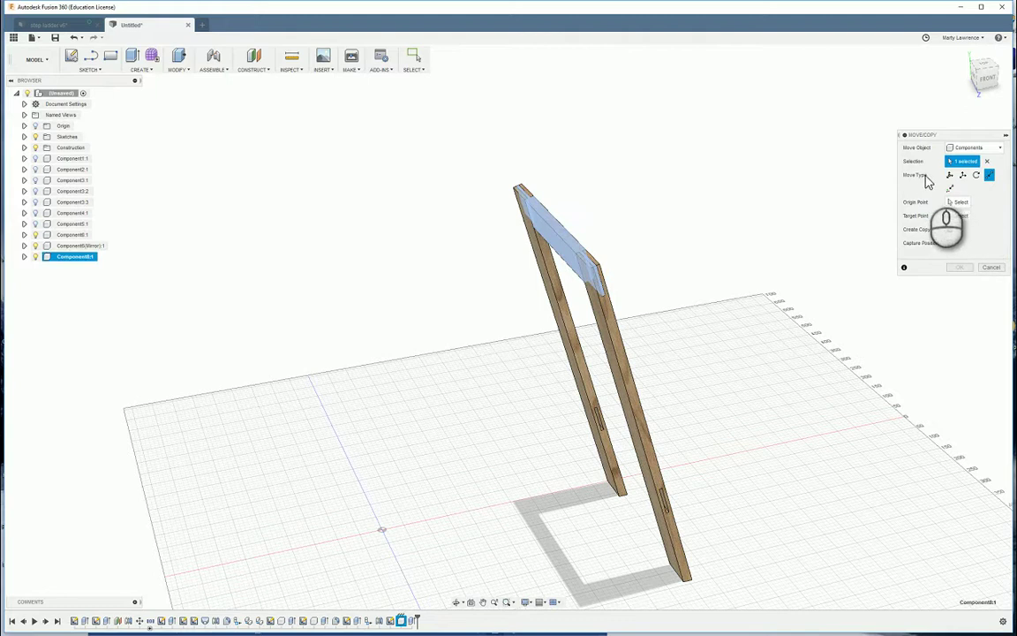
left_click(950, 229)
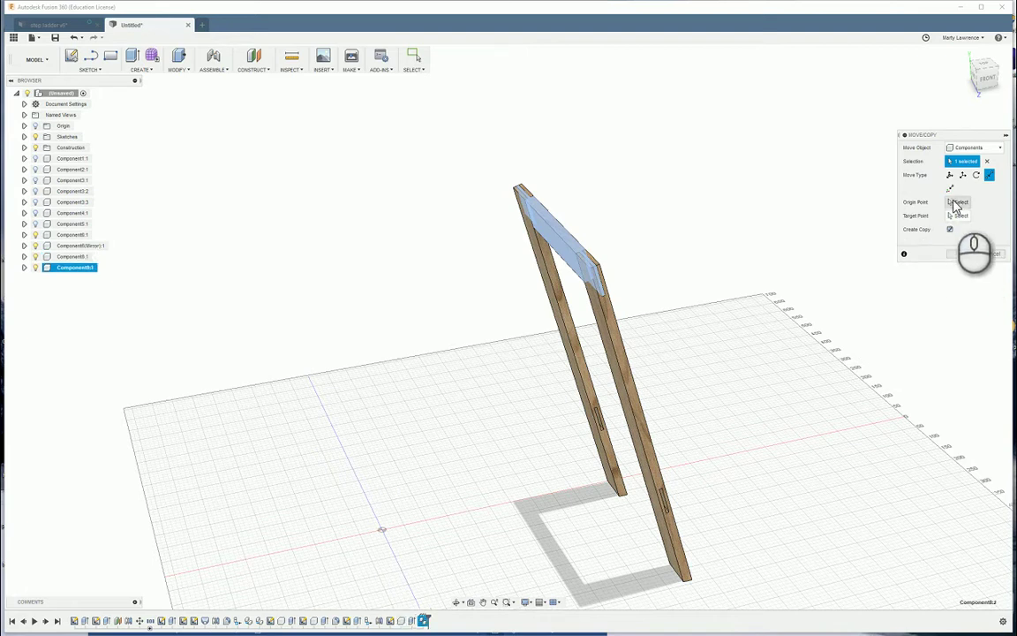
Place the rail copy in the rear legs' lower slots, matching its tenon's bottom outer corner to the same corner of the lower slot.
left_click(956, 204)
scroll(622, 322, "up", 5)
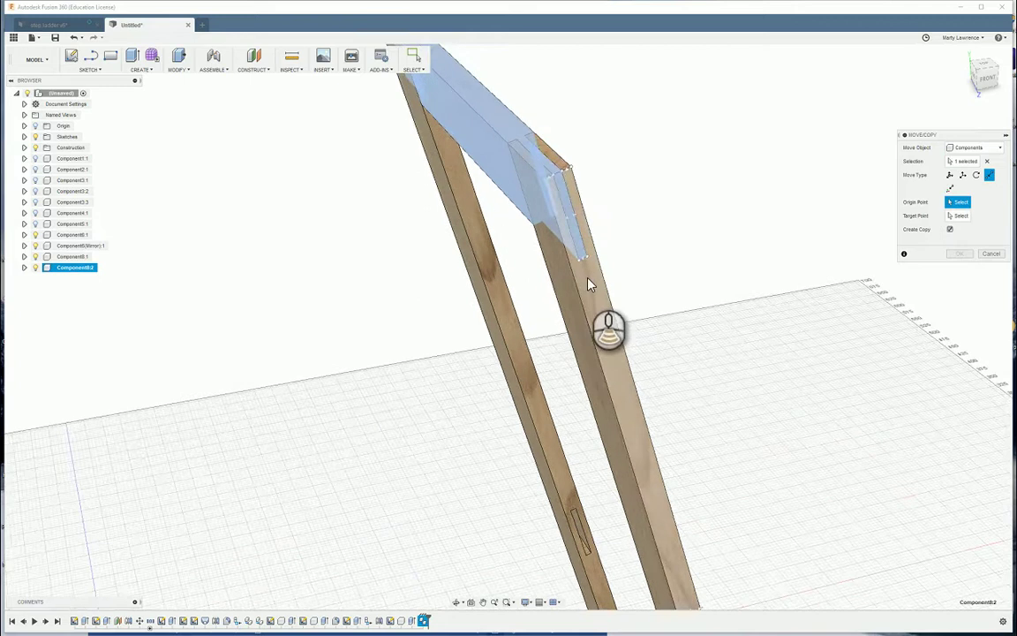
scroll(589, 284, "down", 1)
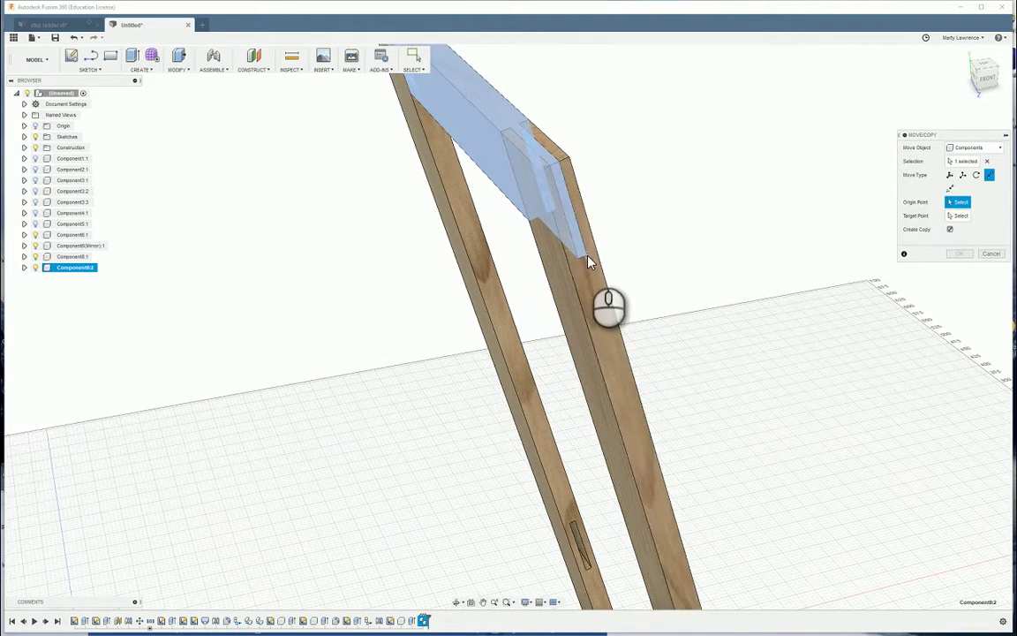
left_click(588, 262)
scroll(662, 309, "down", 1)
scroll(646, 279, "down", 1)
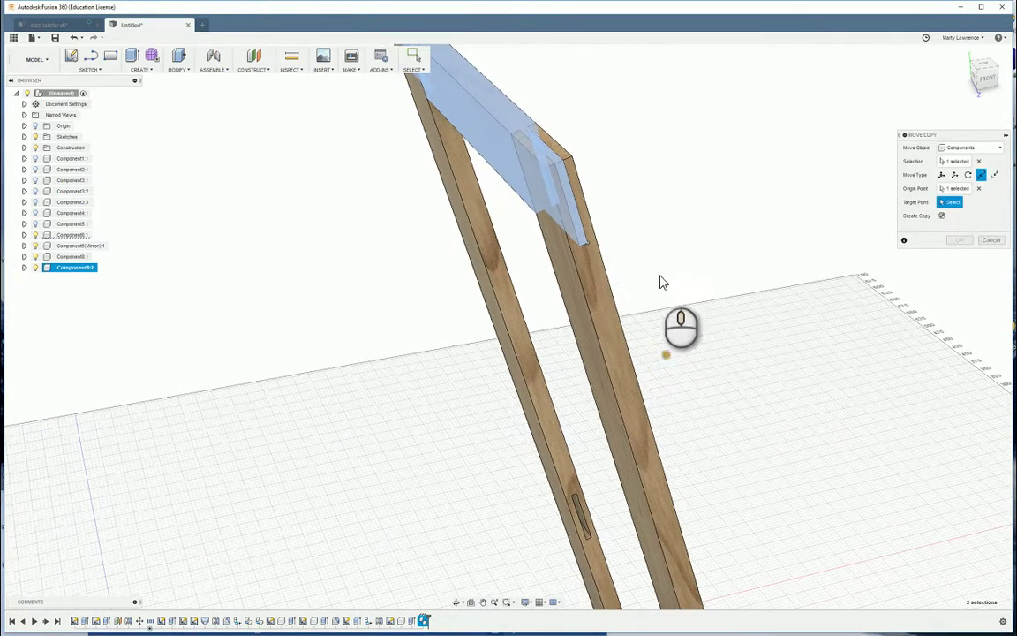
middle_click_drag(748, 406, 644, 234)
middle_click_drag(715, 362, 637, 217)
scroll(715, 485, "down", 5)
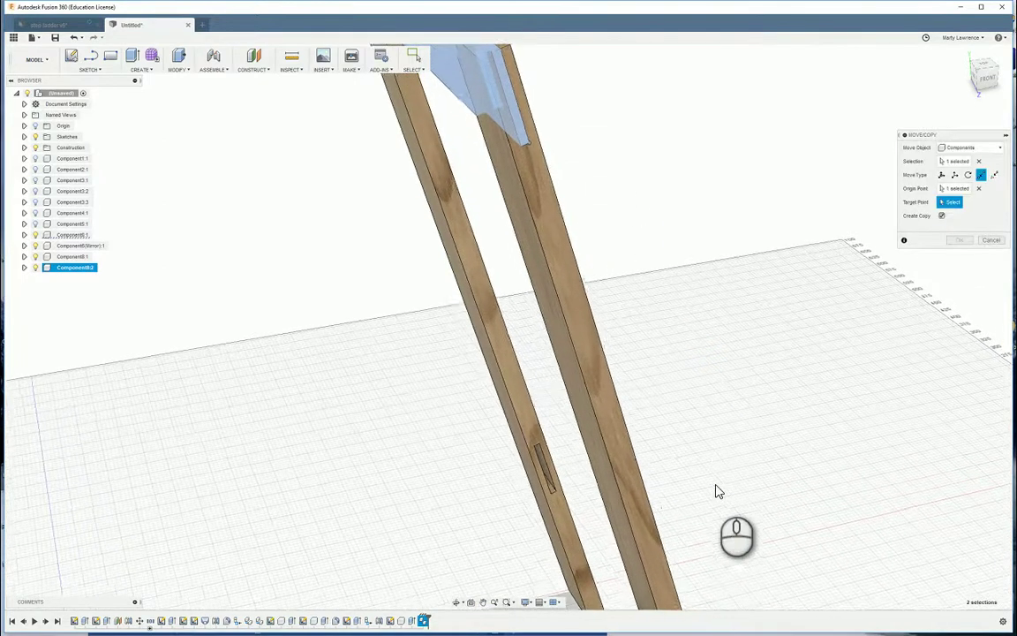
middle_click_drag(731, 509, 617, 315)
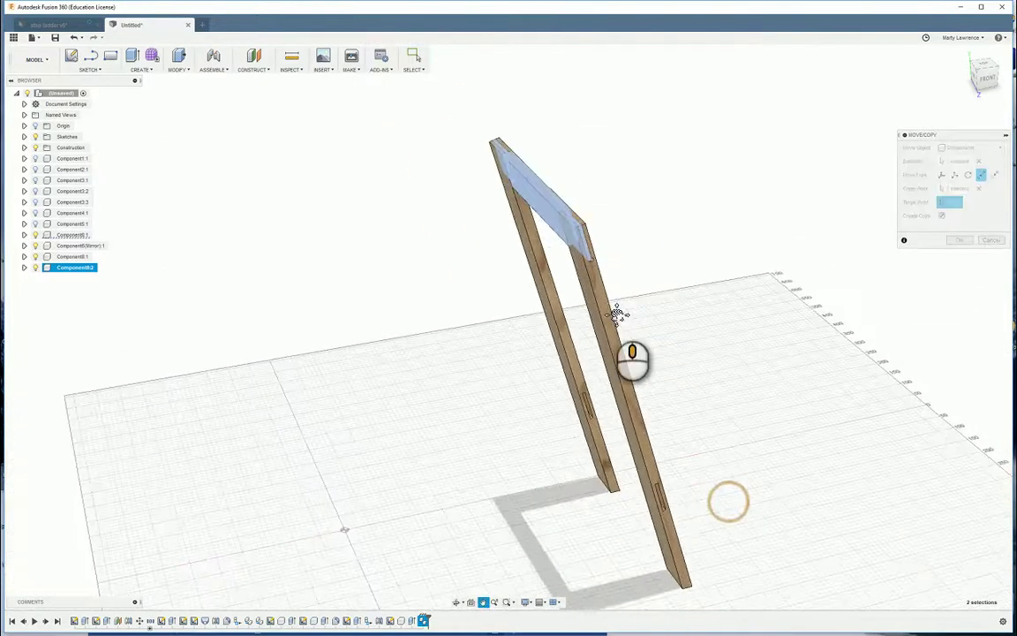
scroll(645, 481, "up", 4)
mouse_move(645, 397)
middle_mouse_down()
mouse_move(706, 510)
mouse_move(609, 256)
middle_mouse_up()
middle_click_drag(718, 532, 575, 168)
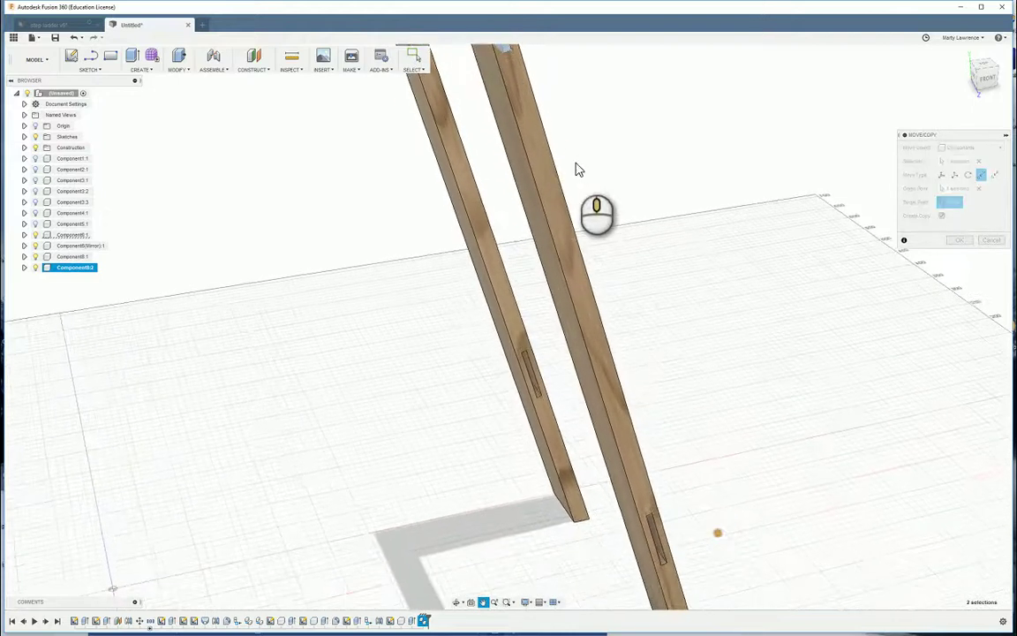
left_click(672, 580)
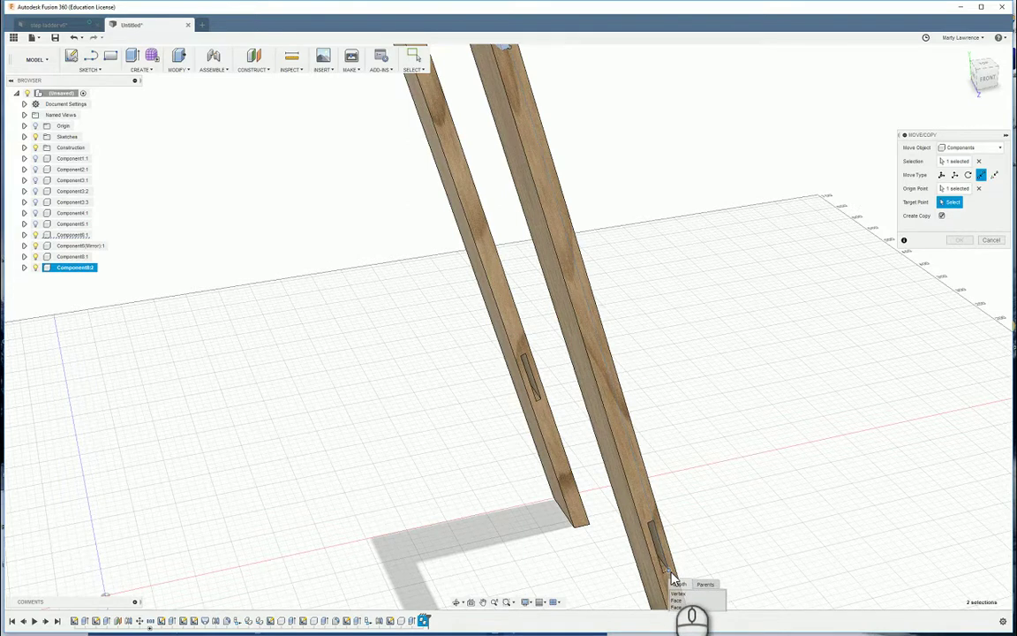
left_click(670, 570)
scroll(754, 473, "down", 2)
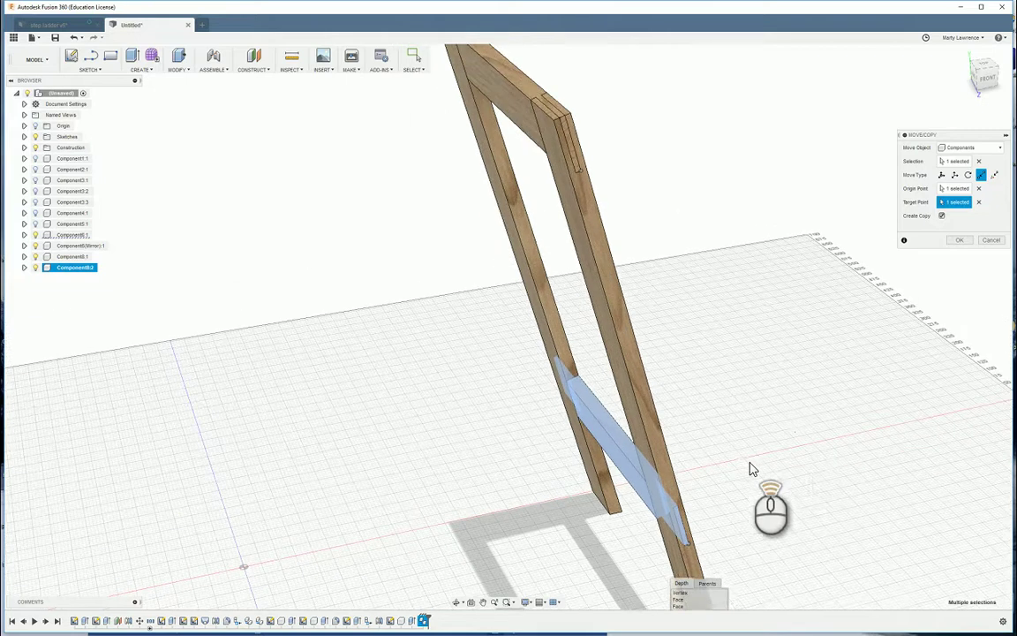
left_click(958, 240)
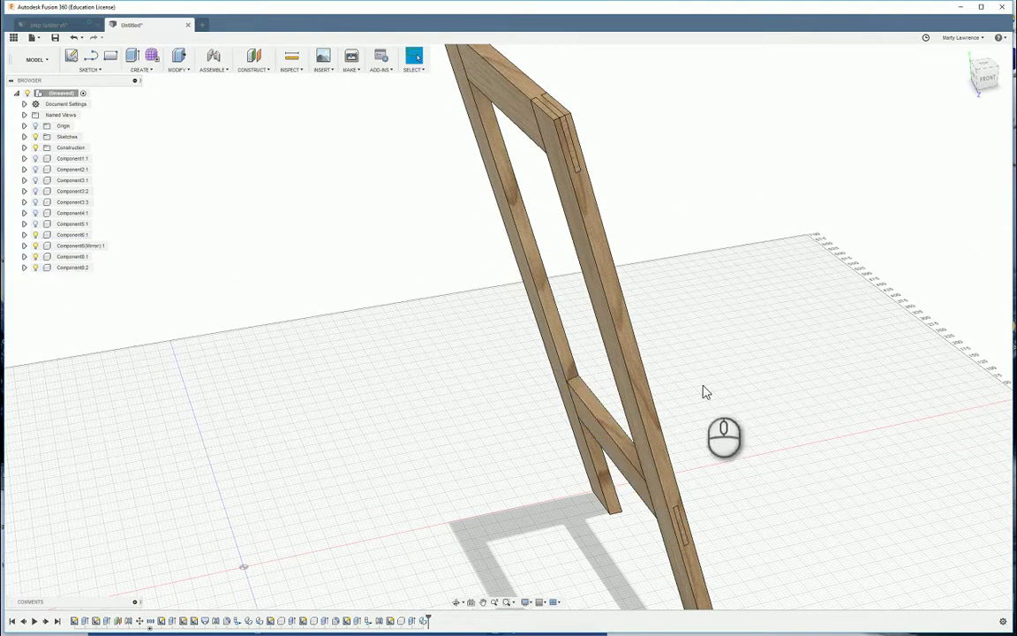
Show all the hidden components, including the front legs, three steps and top board, and view the complete stepladder.
scroll(698, 412, "down", 2)
scroll(697, 412, "down", 2)
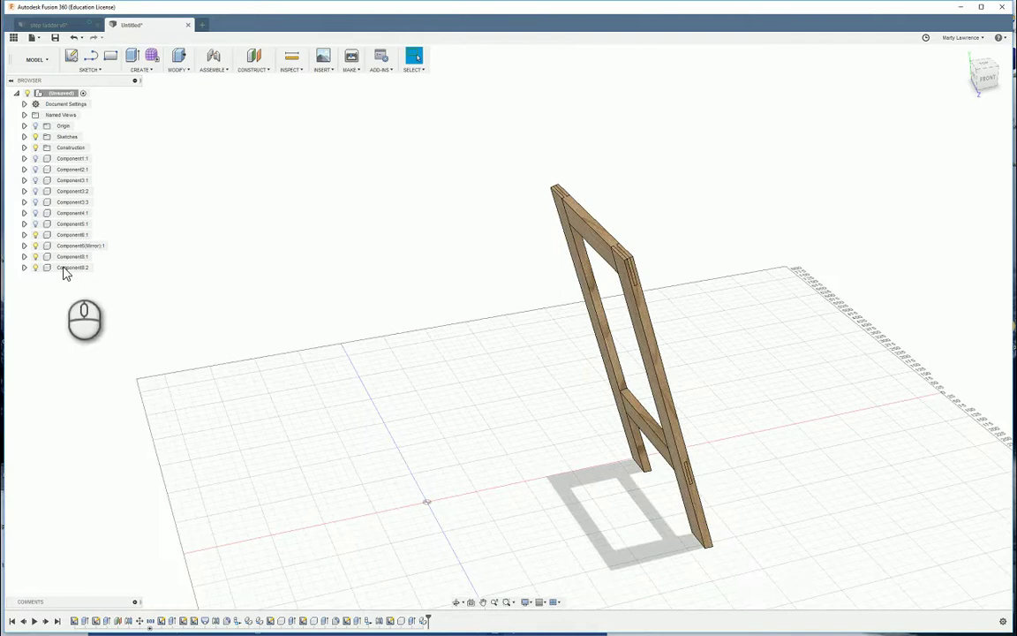
left_click(36, 170)
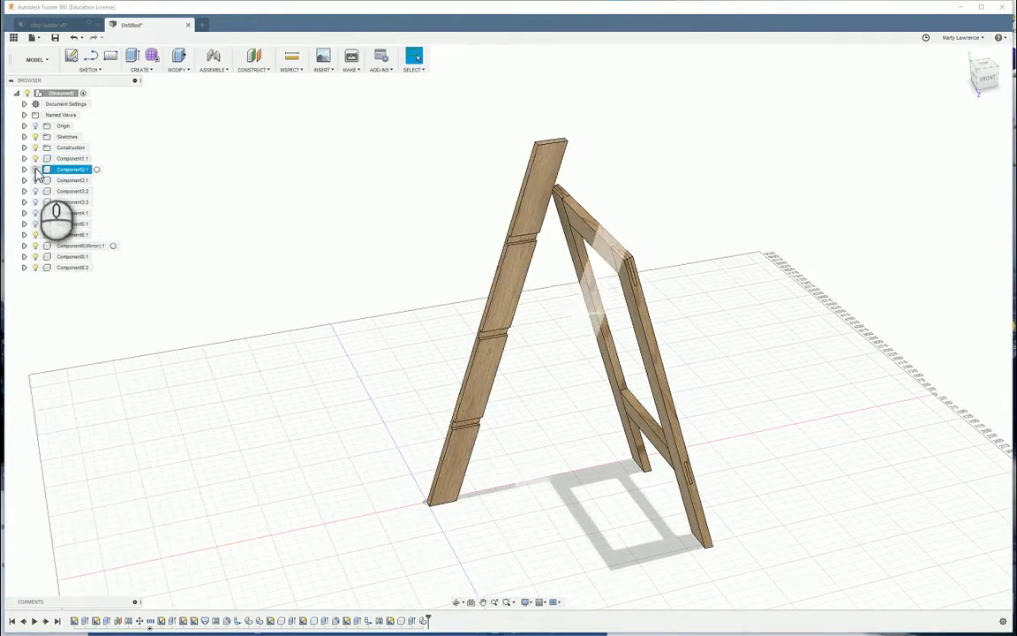
left_click(36, 180)
left_click(35, 181)
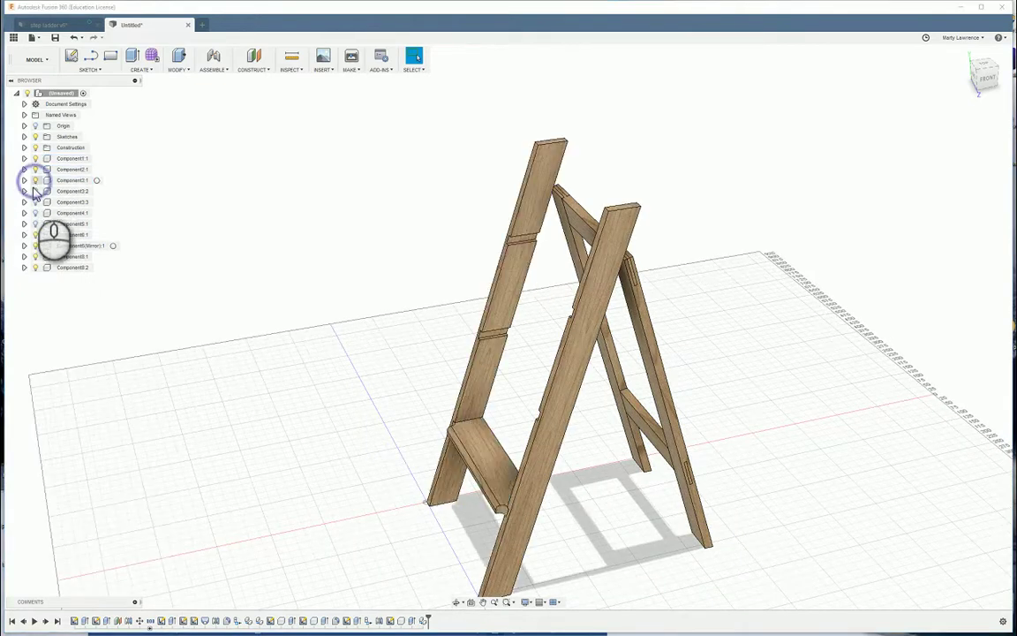
left_click(35, 191)
left_click(34, 203)
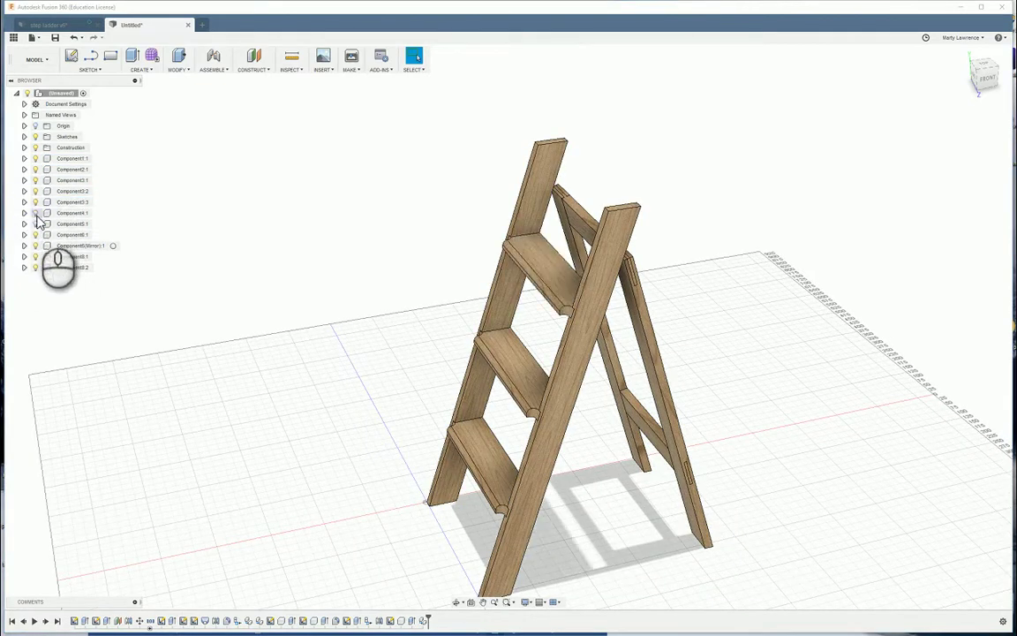
left_click(36, 215)
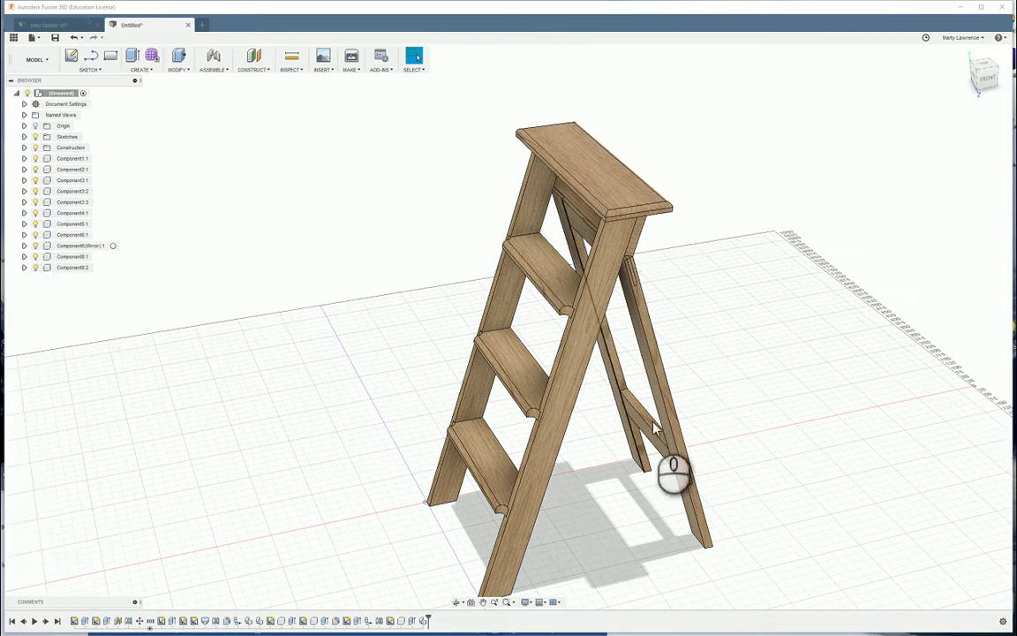
scroll(752, 357, "up", 2)
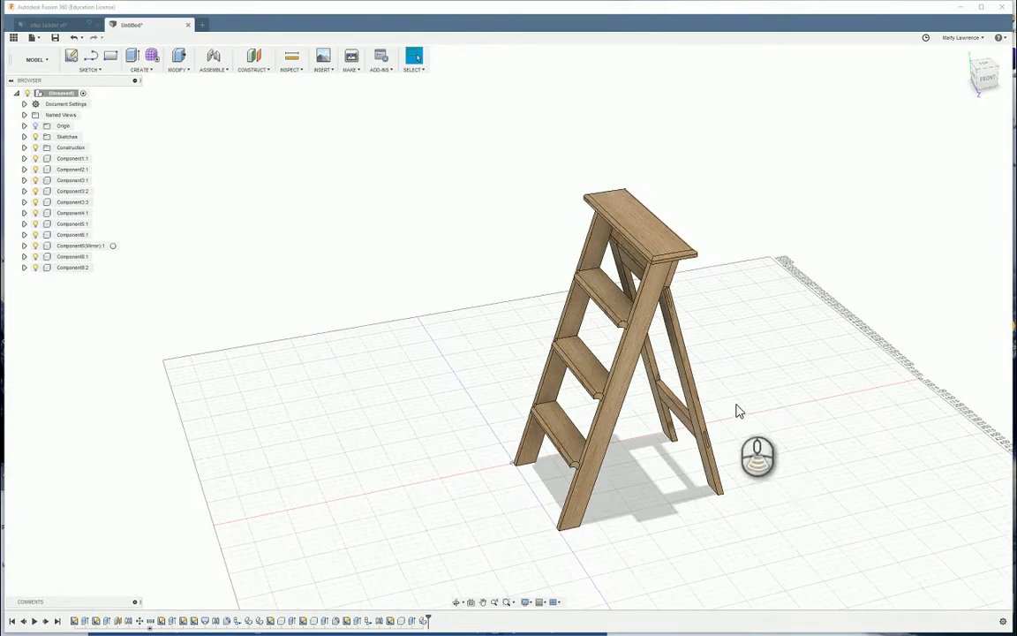
middle_click_drag(738, 411, 688, 390, "shift")
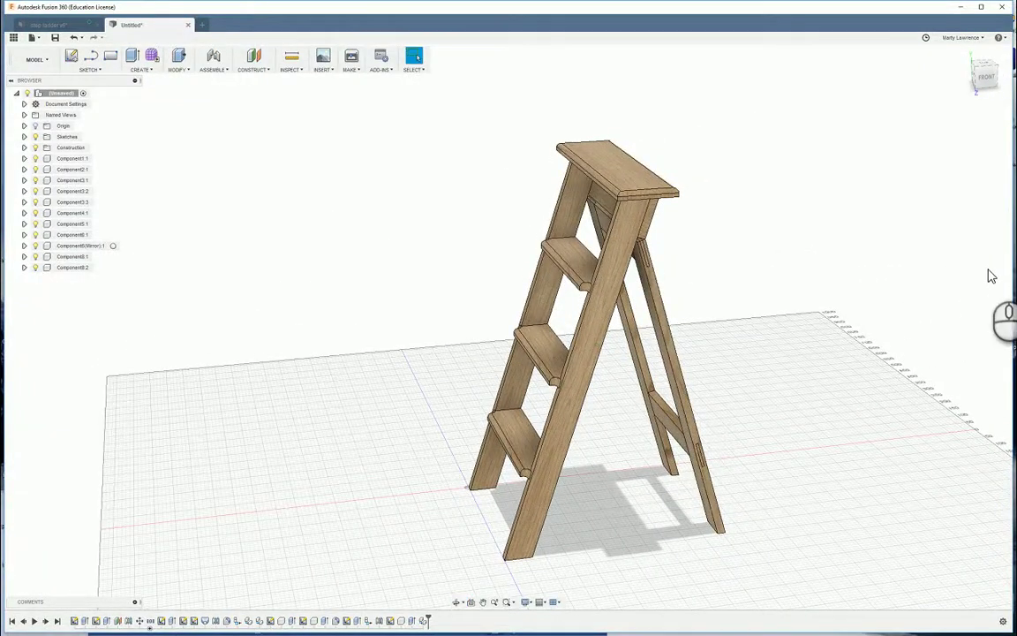